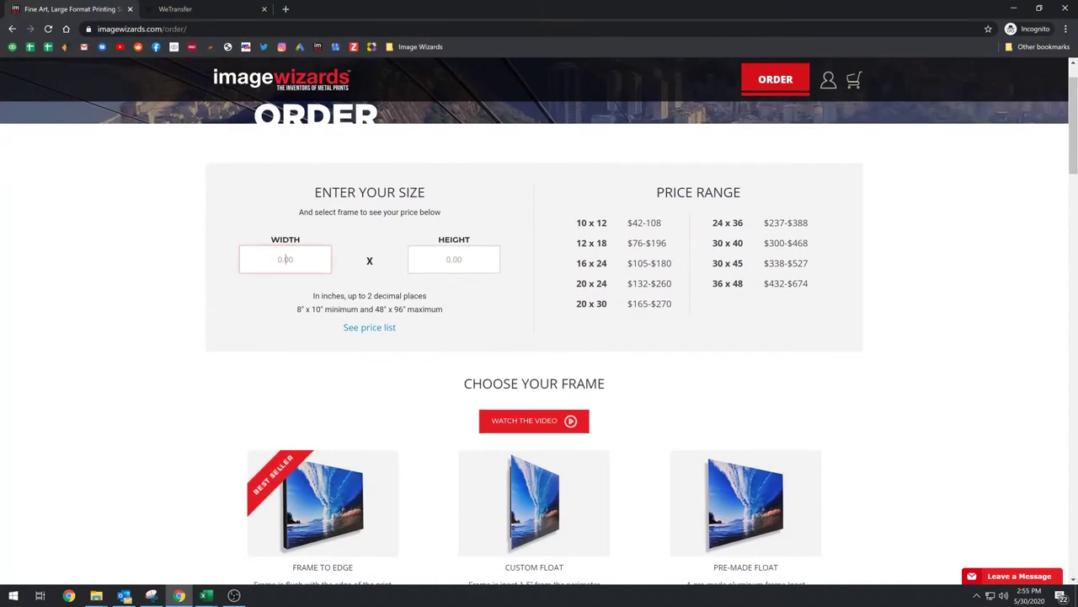
- Set the print size to 20 inches wide by 30 inches high
{"action": "type", "text": "20"}
{"action": "key", "text": "Tab"}
{"action": "type", "text": "30"}
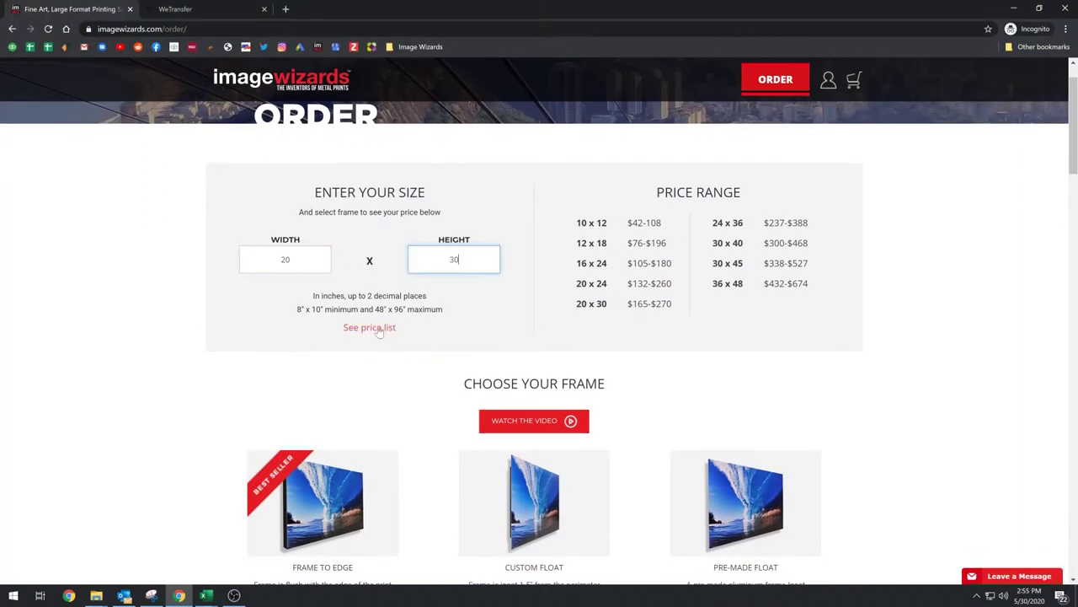
{"action": "left_click", "coordinate": [886, 307]}
- Look over the Frame to Edge and Custom Float close-up frame photos
{"action": "scroll", "coordinate": [843, 301], "scroll_direction": "down", "scroll_amount": 1}
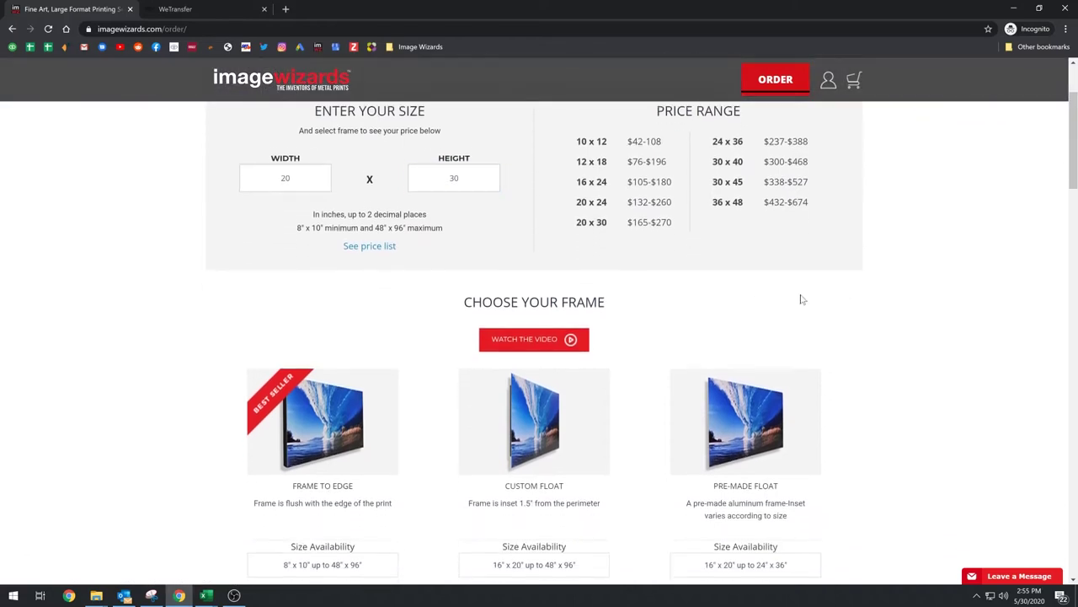
{"action": "scroll", "coordinate": [614, 258], "scroll_direction": "down", "scroll_amount": 2}
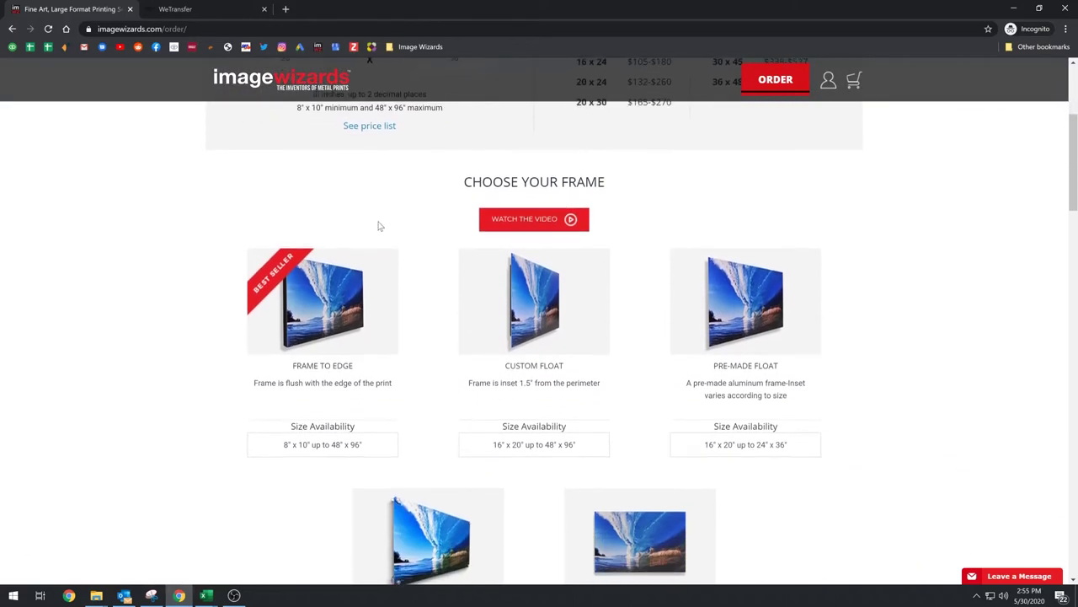
{"action": "scroll", "coordinate": [379, 226], "scroll_direction": "down", "scroll_amount": 1}
{"action": "left_click", "coordinate": [311, 243]}
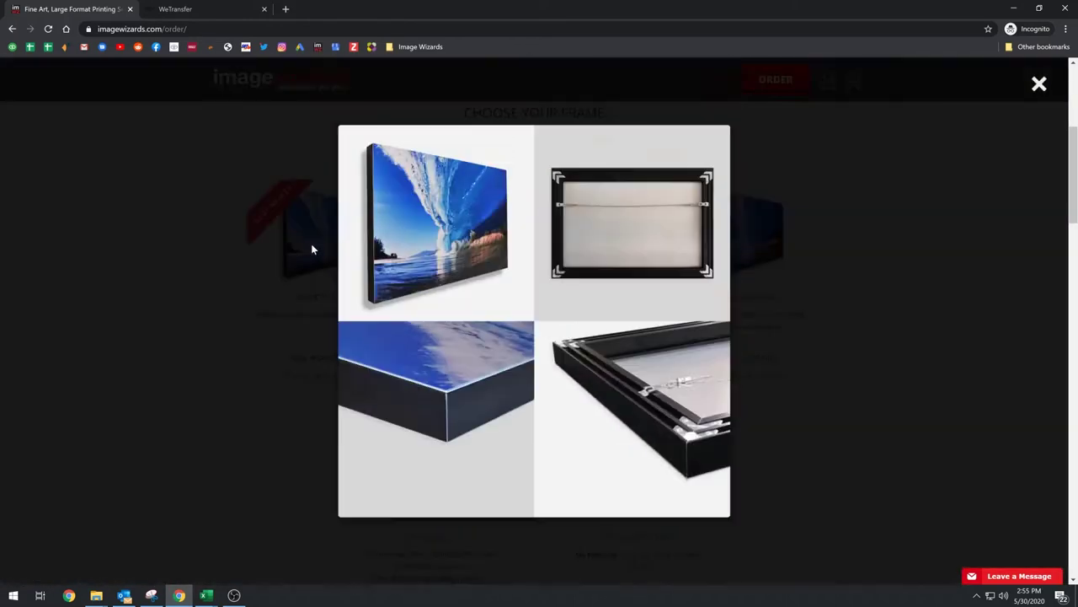
{"action": "left_click", "coordinate": [971, 292]}
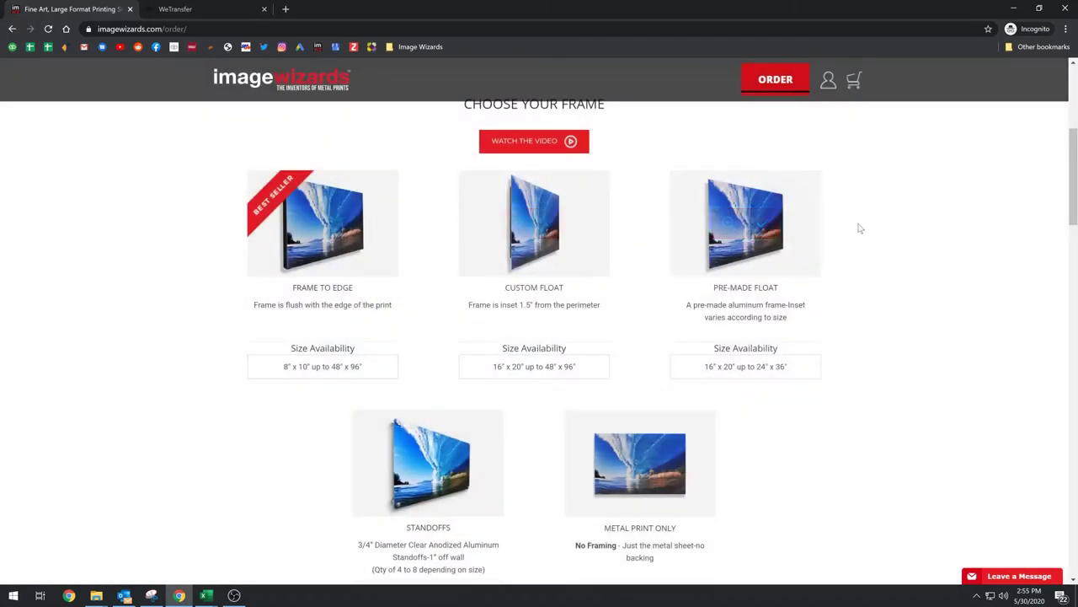
{"action": "mouse_move", "coordinate": [777, 259]}
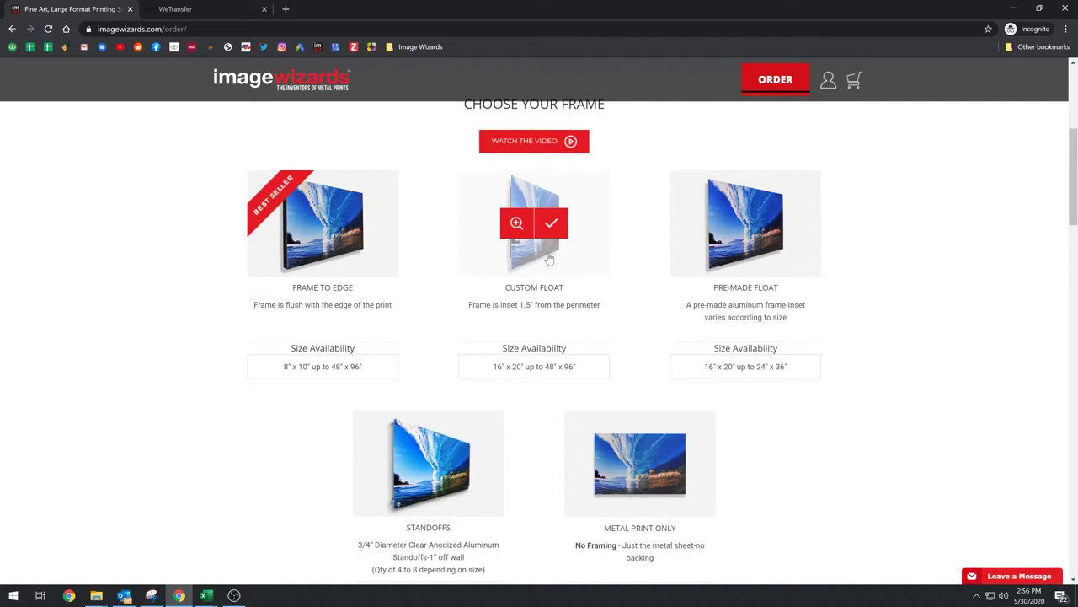
{"action": "left_click", "coordinate": [506, 229]}
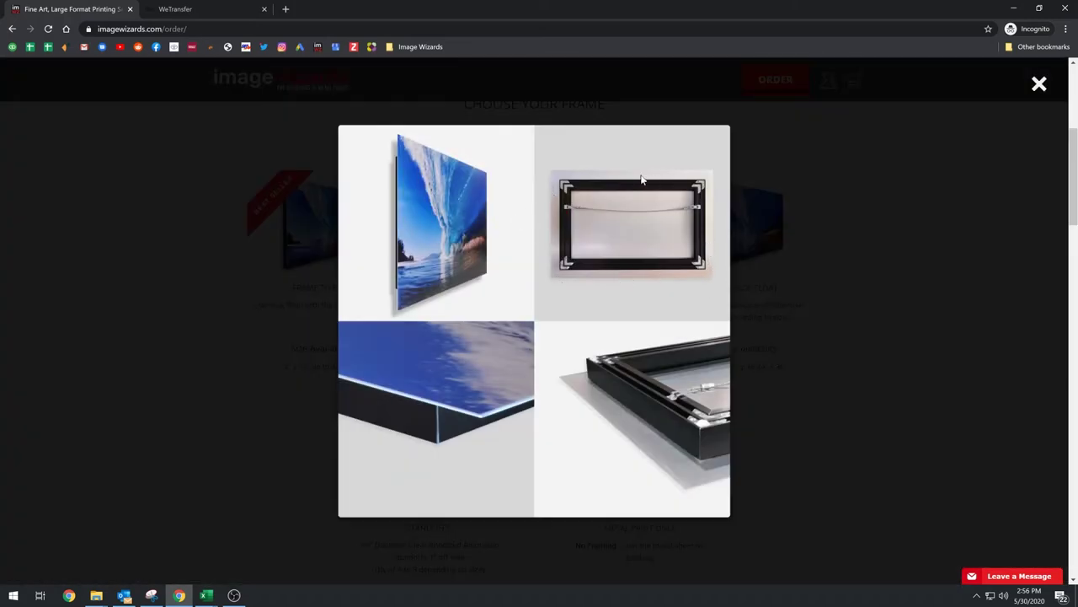
{"action": "left_click", "coordinate": [821, 279]}
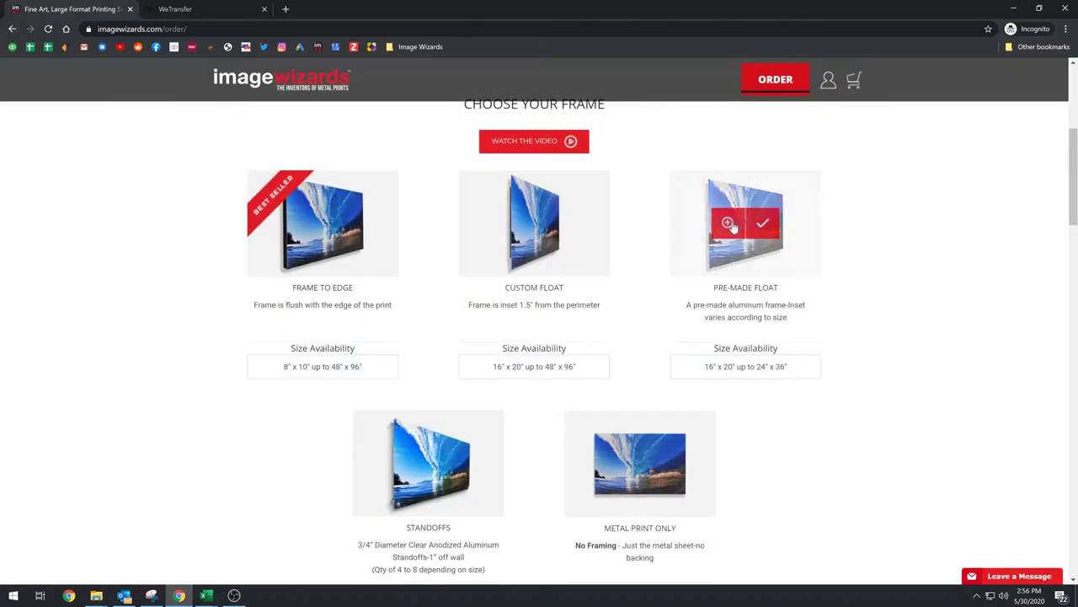
{"action": "left_click", "coordinate": [708, 231]}
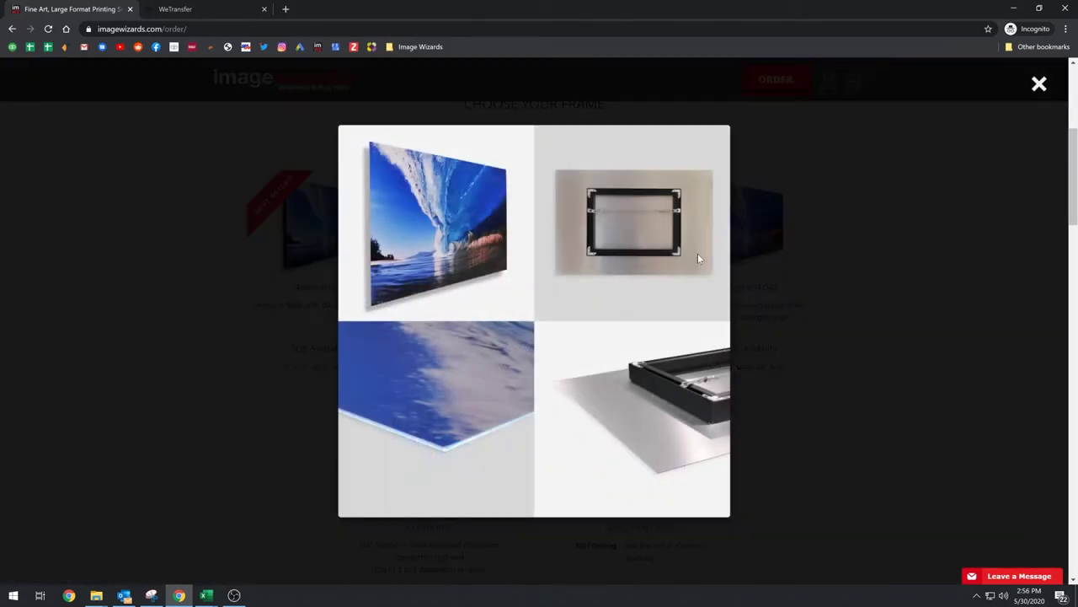
{"action": "left_click", "coordinate": [829, 237]}
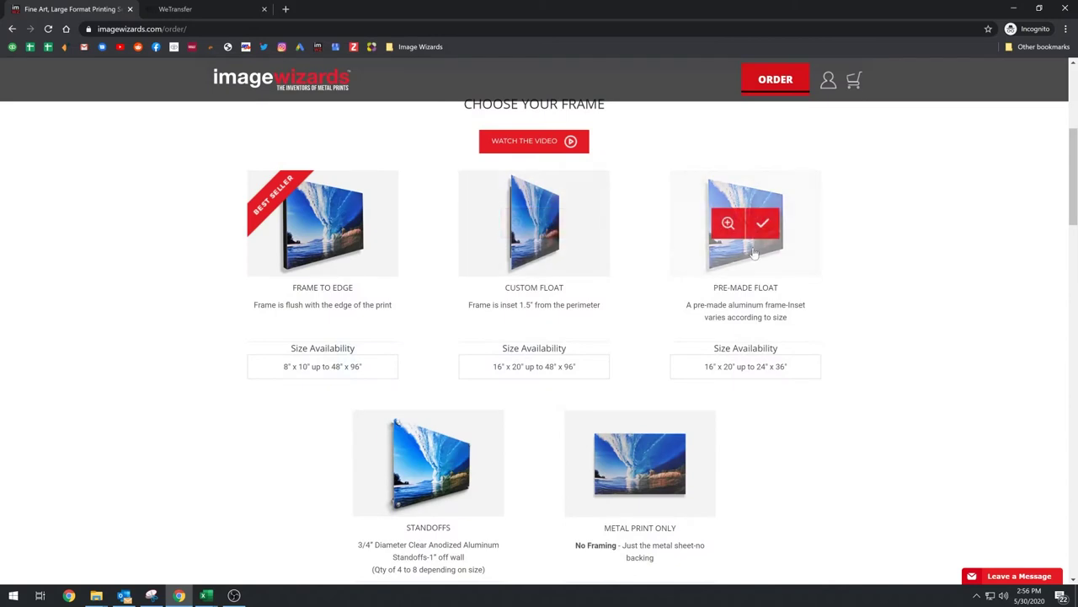
{"action": "scroll", "coordinate": [758, 277], "scroll_direction": "down", "scroll_amount": 1}
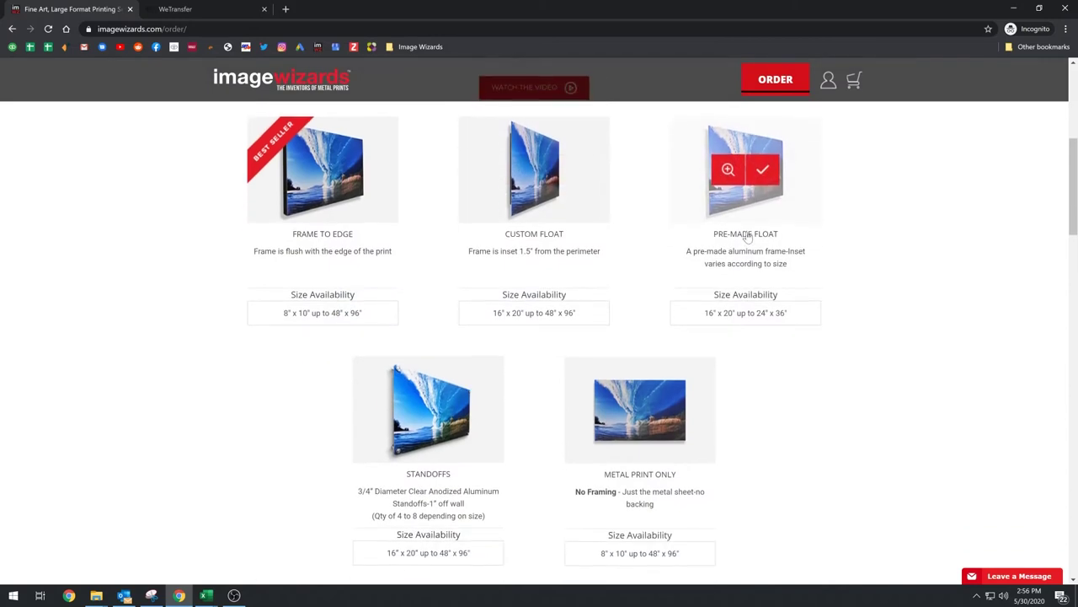
{"action": "scroll", "coordinate": [637, 248], "scroll_direction": "down", "scroll_amount": 1}
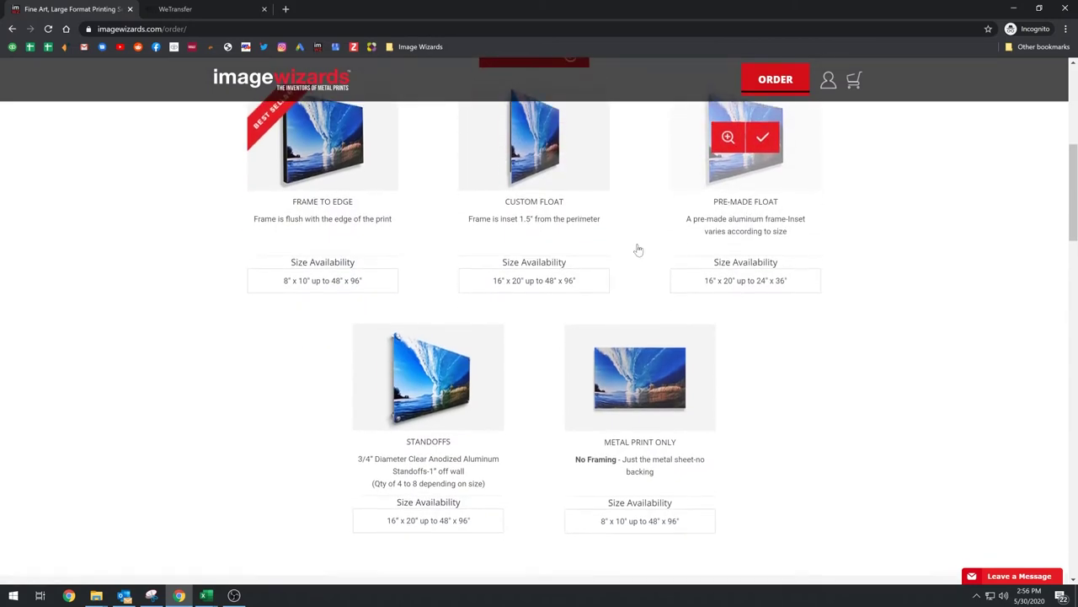
{"action": "scroll", "coordinate": [326, 267], "scroll_direction": "down", "scroll_amount": 2}
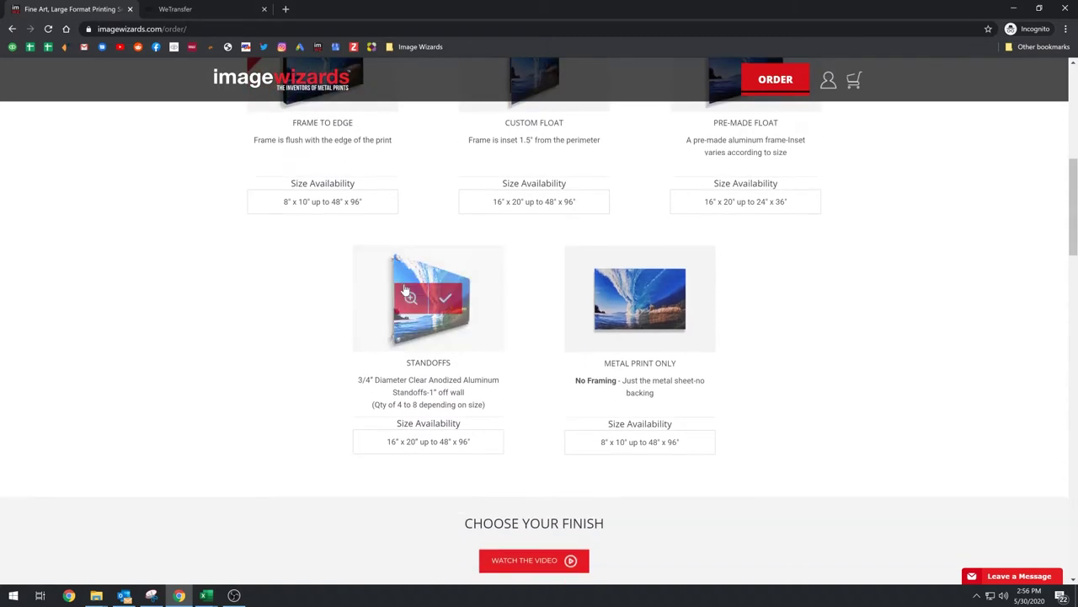
{"action": "left_click", "coordinate": [410, 255]}
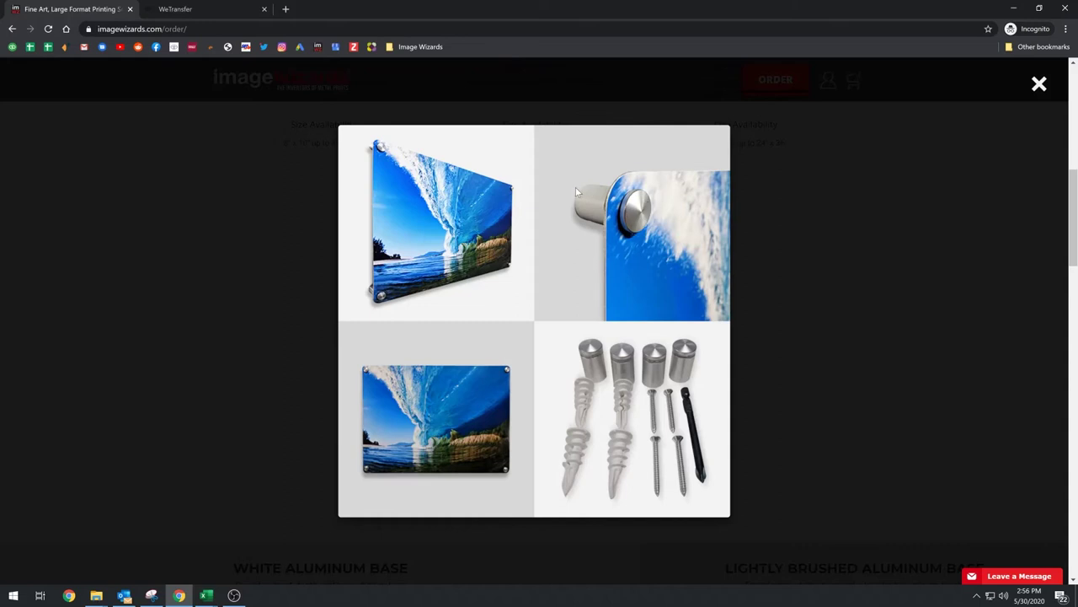
{"action": "left_click", "coordinate": [821, 305]}
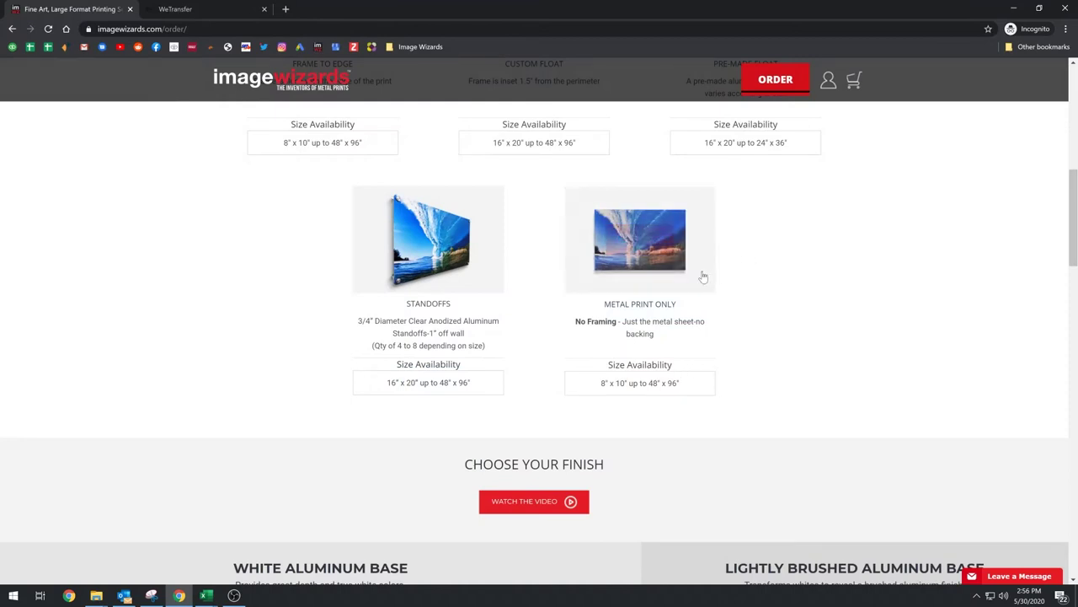
{"action": "left_click", "coordinate": [613, 244]}
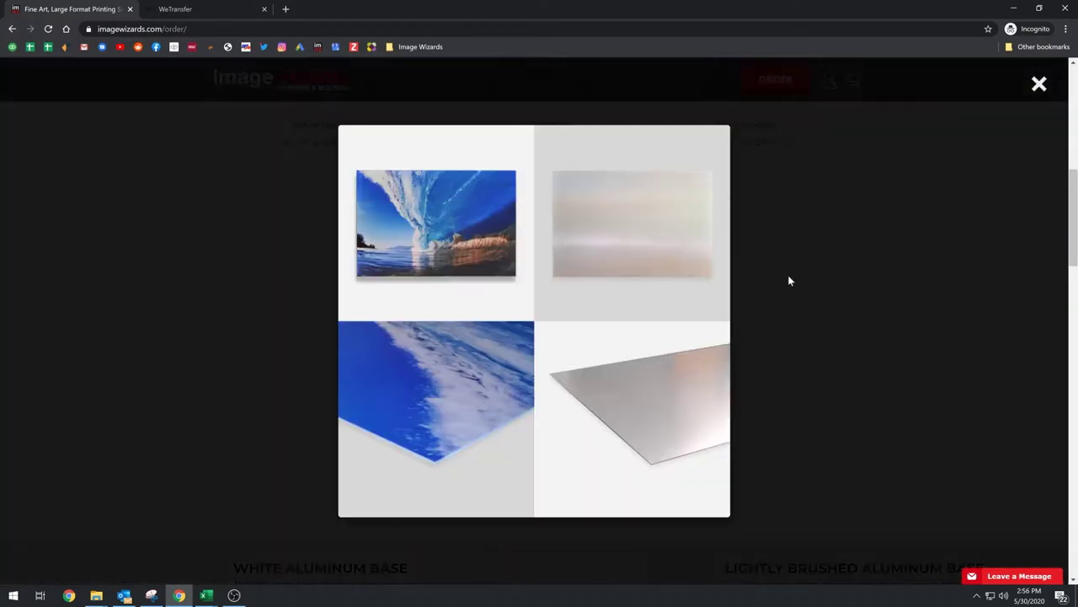
{"action": "left_click", "coordinate": [854, 273]}
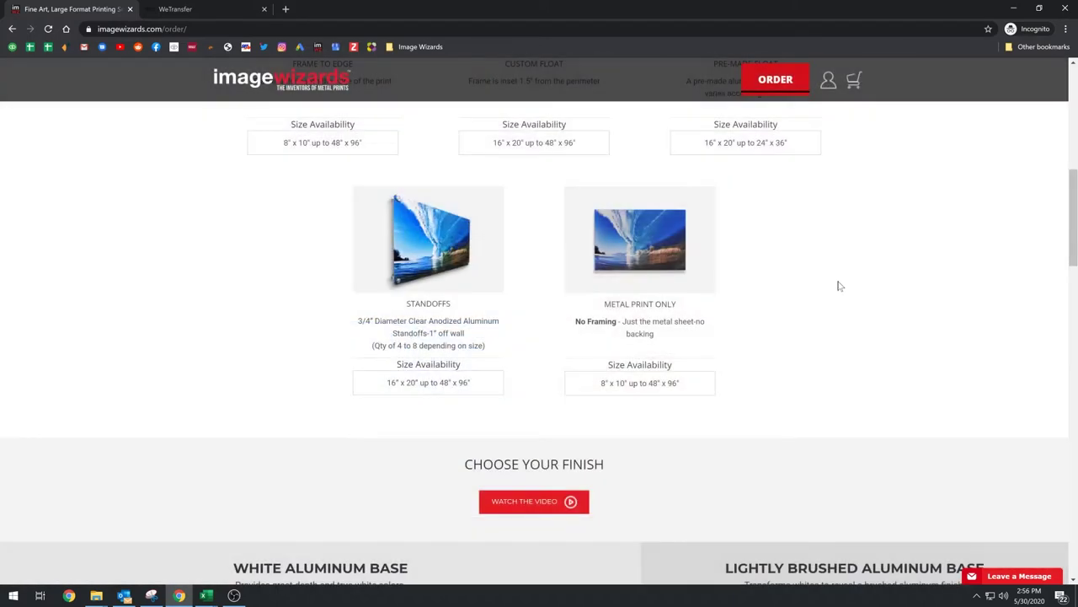
{"action": "scroll", "coordinate": [763, 284], "scroll_direction": "down", "scroll_amount": 1}
{"action": "scroll", "coordinate": [476, 211], "scroll_direction": "up", "scroll_amount": 1}
{"action": "scroll", "coordinate": [476, 211], "scroll_direction": "up", "scroll_amount": 3}
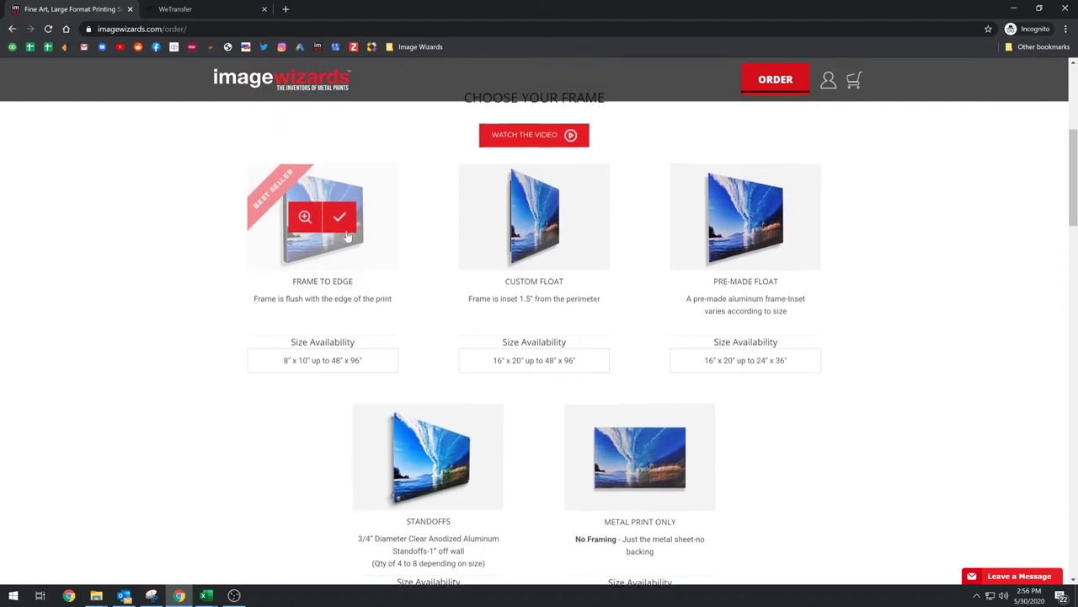
- Pick Frame to Edge, then review and close the Custom Float and Pre-made Float close-up photos
{"action": "left_click", "coordinate": [350, 226]}
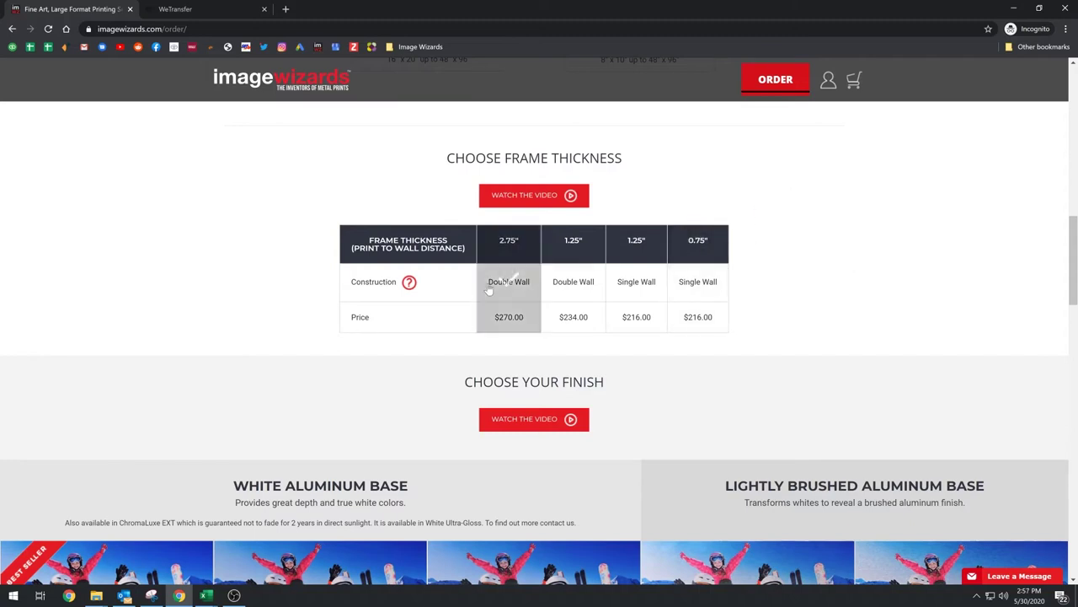
{"action": "scroll", "coordinate": [487, 280], "scroll_direction": "up", "scroll_amount": 6}
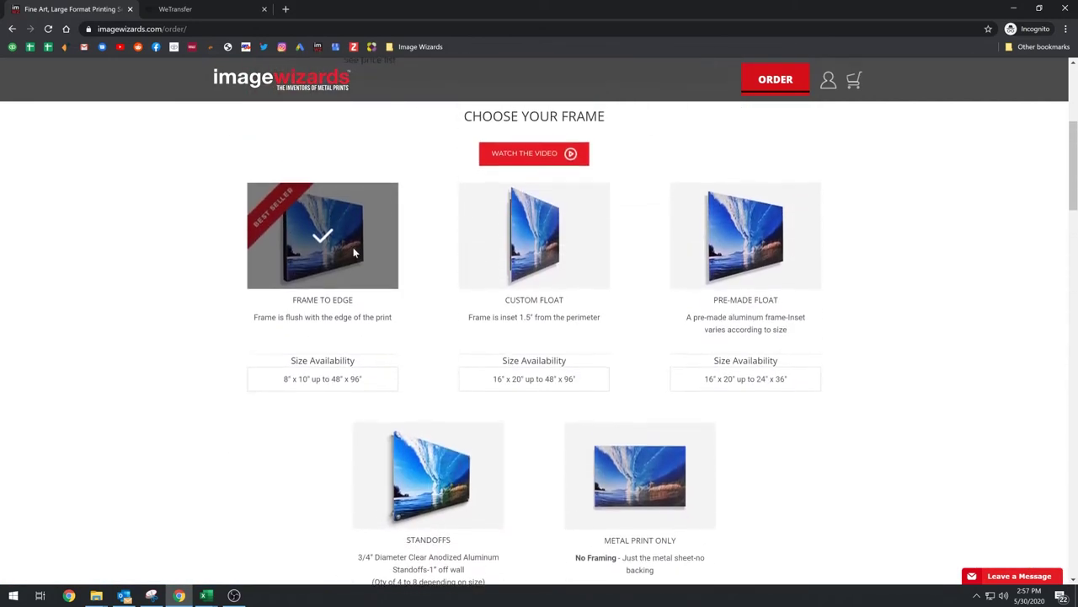
{"action": "left_click", "coordinate": [514, 237]}
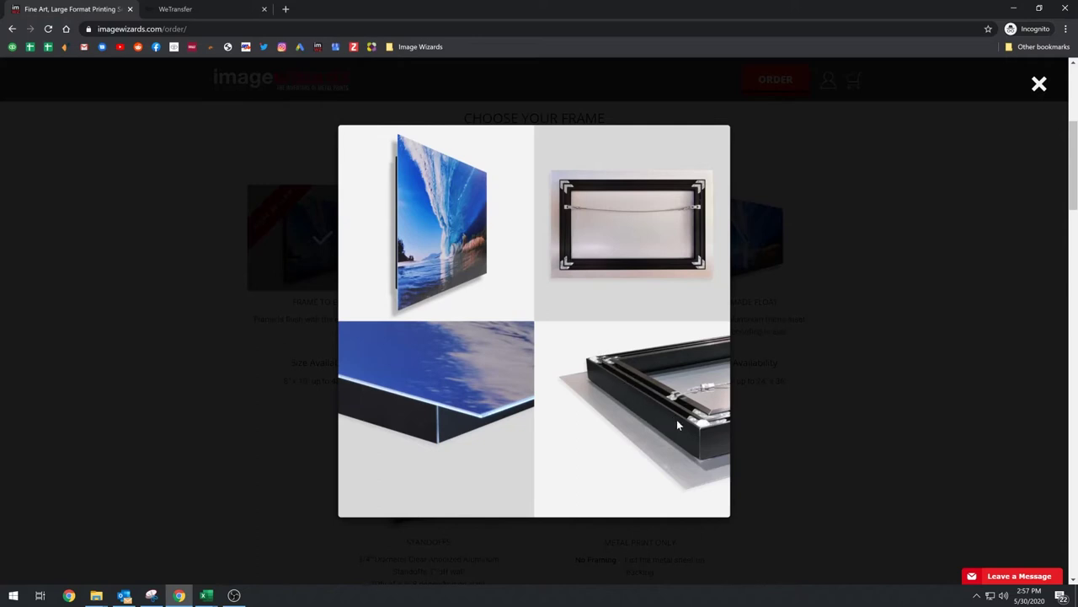
{"action": "left_click", "coordinate": [751, 360]}
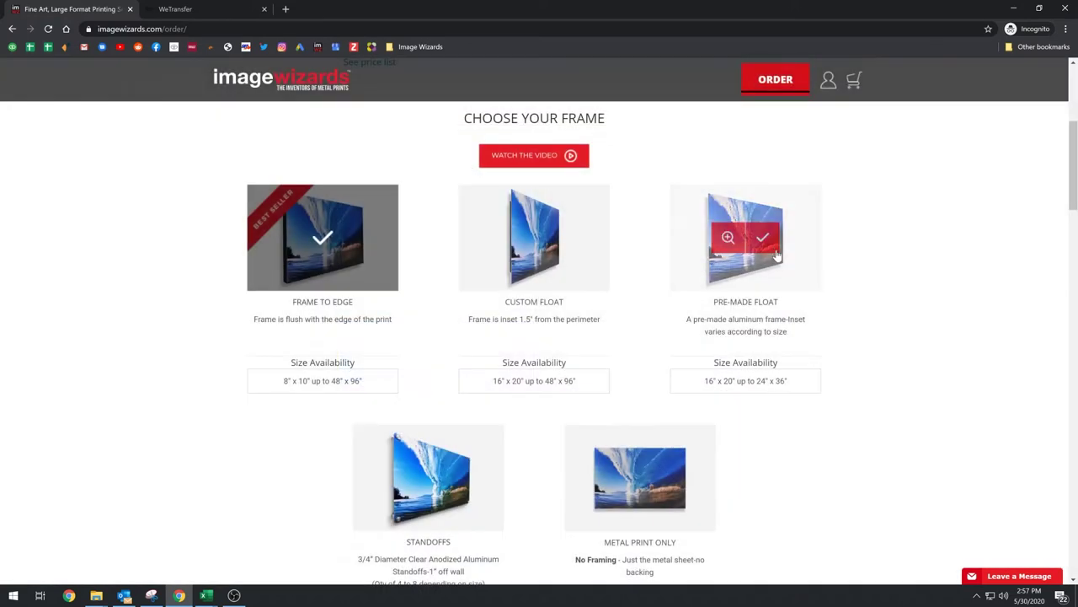
{"action": "left_click", "coordinate": [741, 243]}
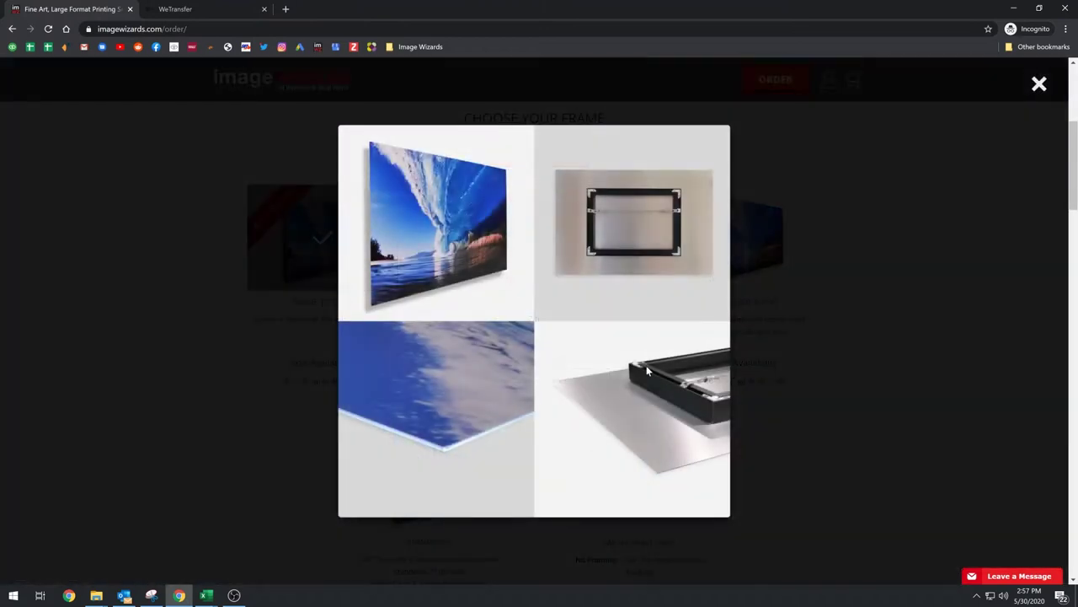
{"action": "left_click", "coordinate": [883, 337]}
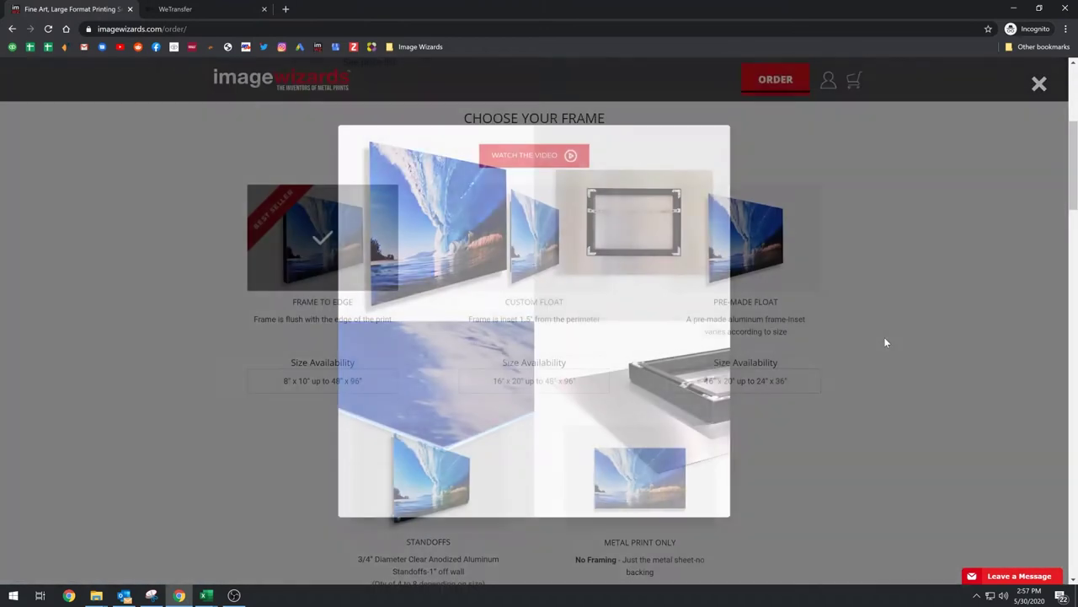
{"action": "mouse_move", "coordinate": [773, 260]}
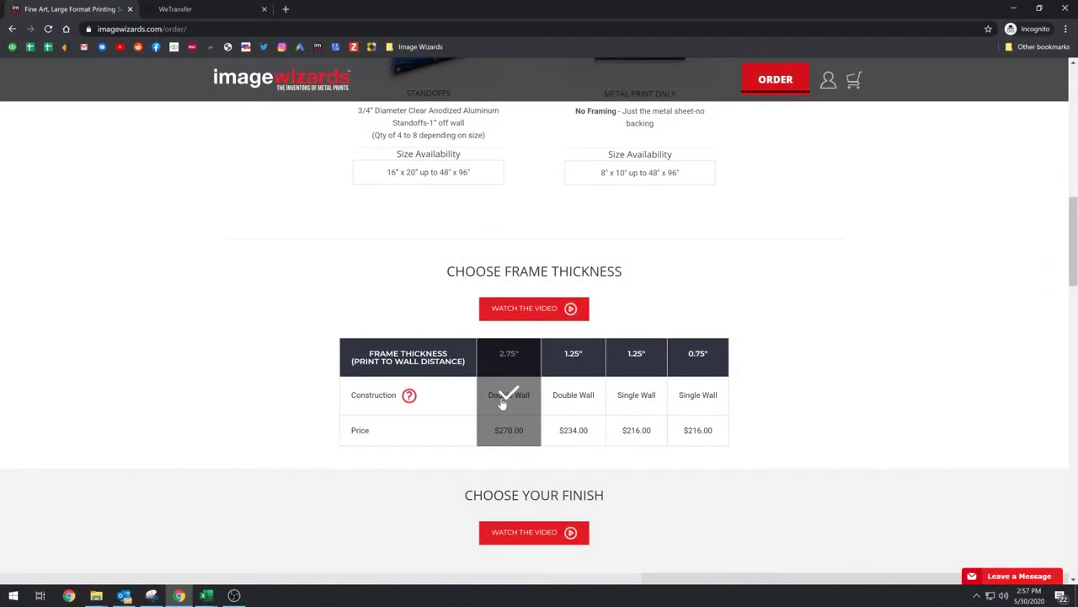
- Try 0.75" and Double Wall 1.25", then settle on 1.25" Single Wall at $216.00
{"action": "scroll", "coordinate": [590, 328], "scroll_direction": "down", "scroll_amount": 1}
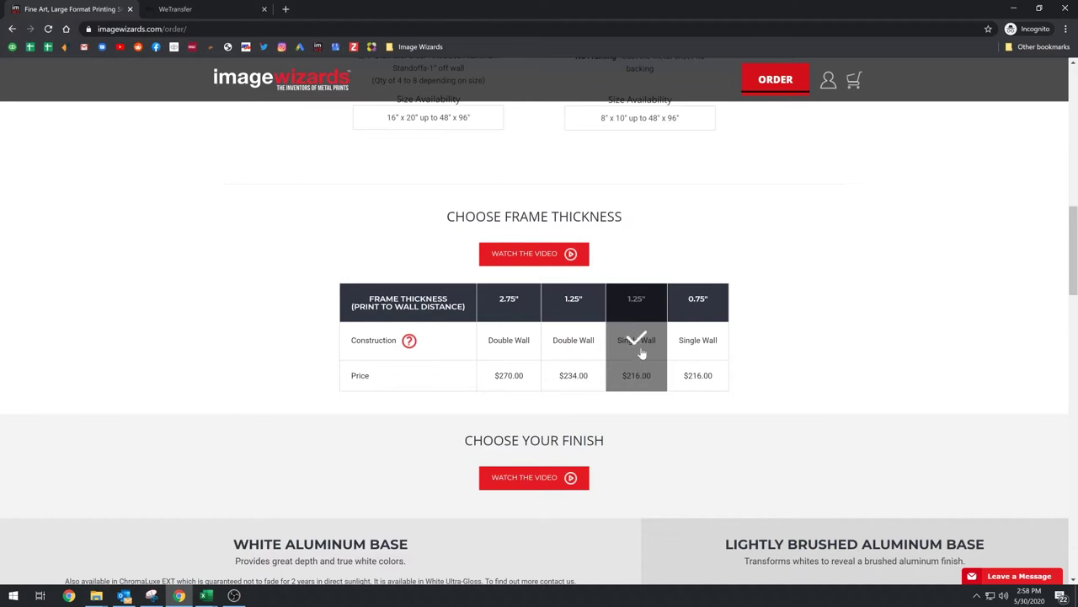
{"action": "left_click", "coordinate": [699, 299]}
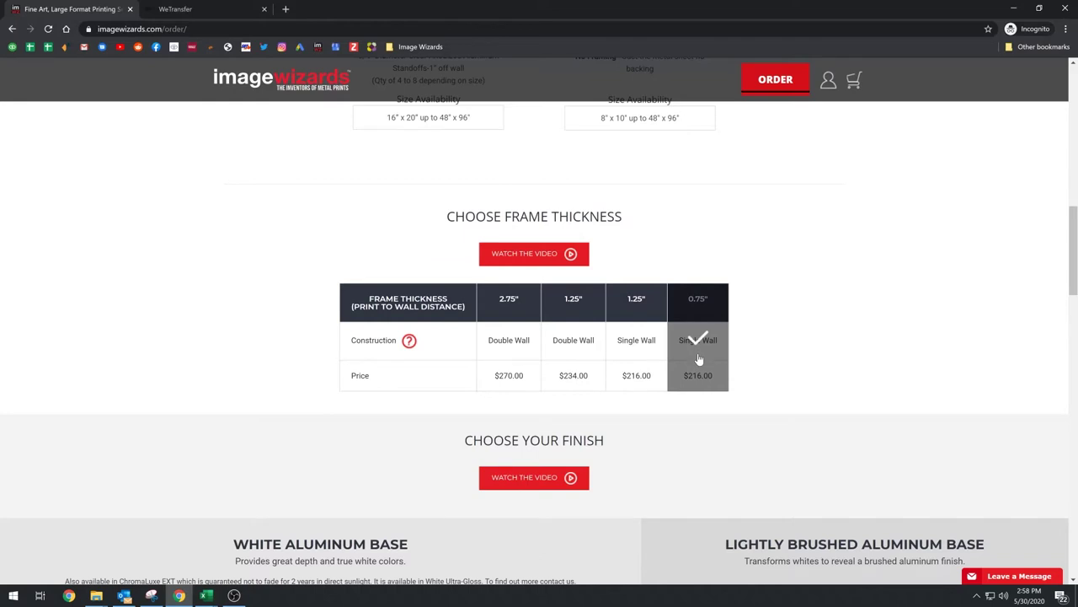
{"action": "left_click", "coordinate": [582, 348]}
{"action": "left_click", "coordinate": [633, 338]}
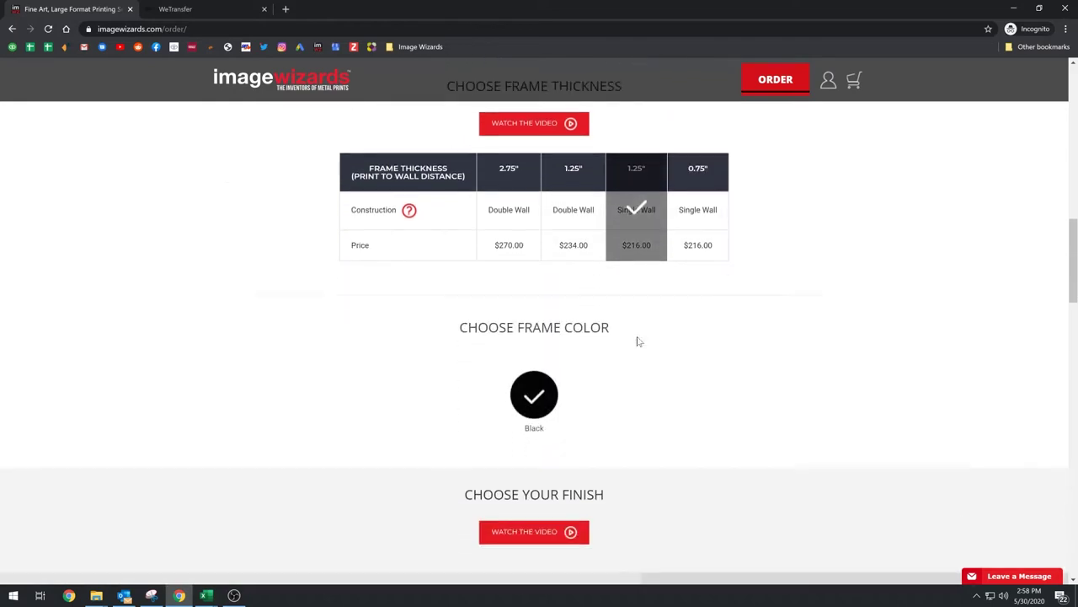
- Pick White Ultra-Gloss, dismiss the virus-protection notification, and try the White Matte finish
{"action": "scroll", "coordinate": [619, 335], "scroll_direction": "down", "scroll_amount": 4}
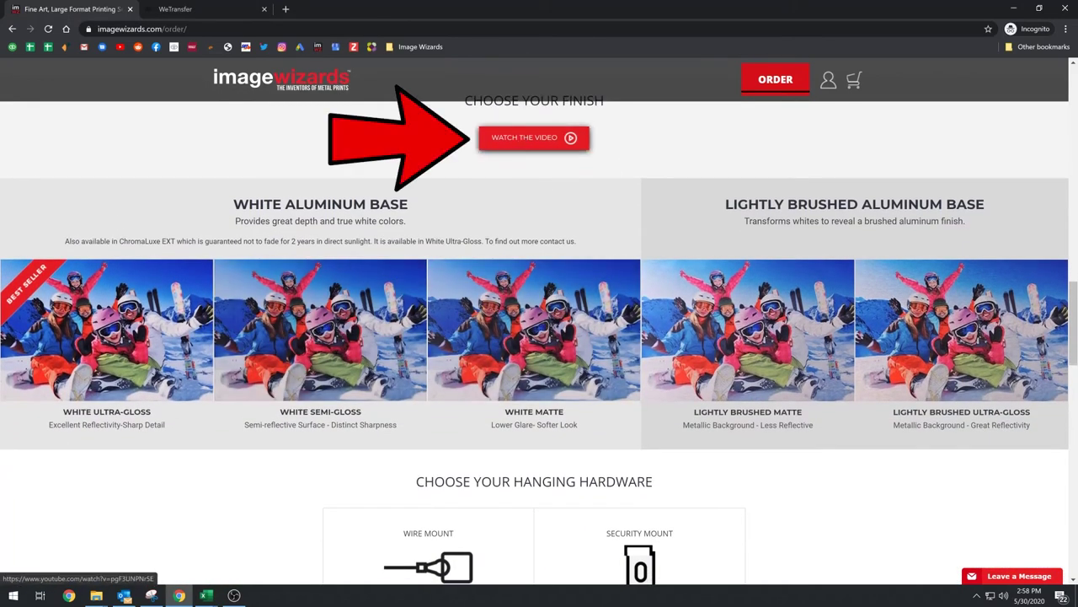
{"action": "left_click", "coordinate": [97, 294]}
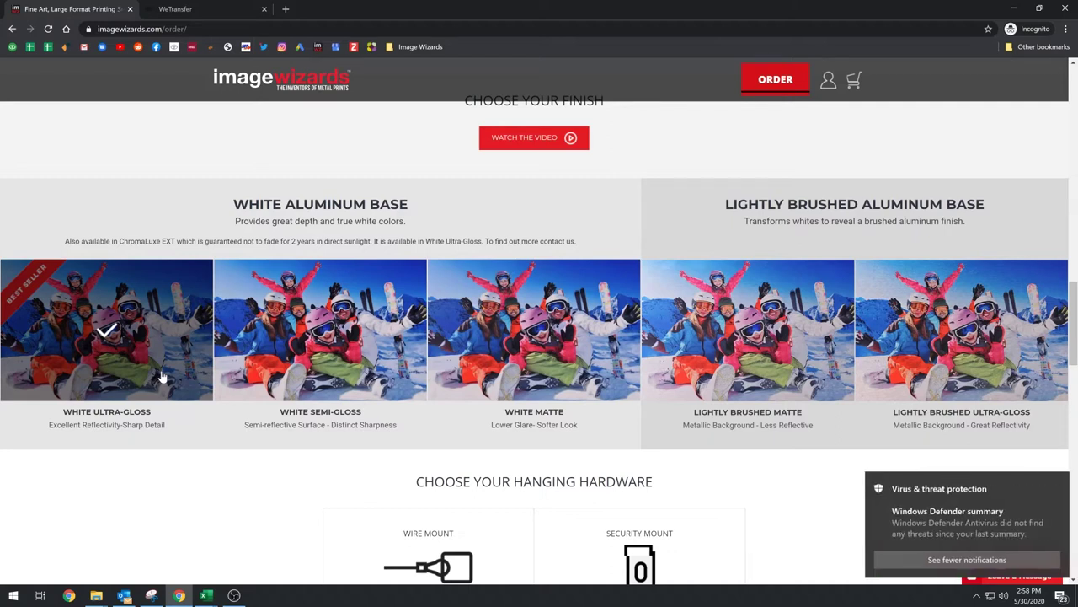
{"action": "left_click", "coordinate": [1058, 486]}
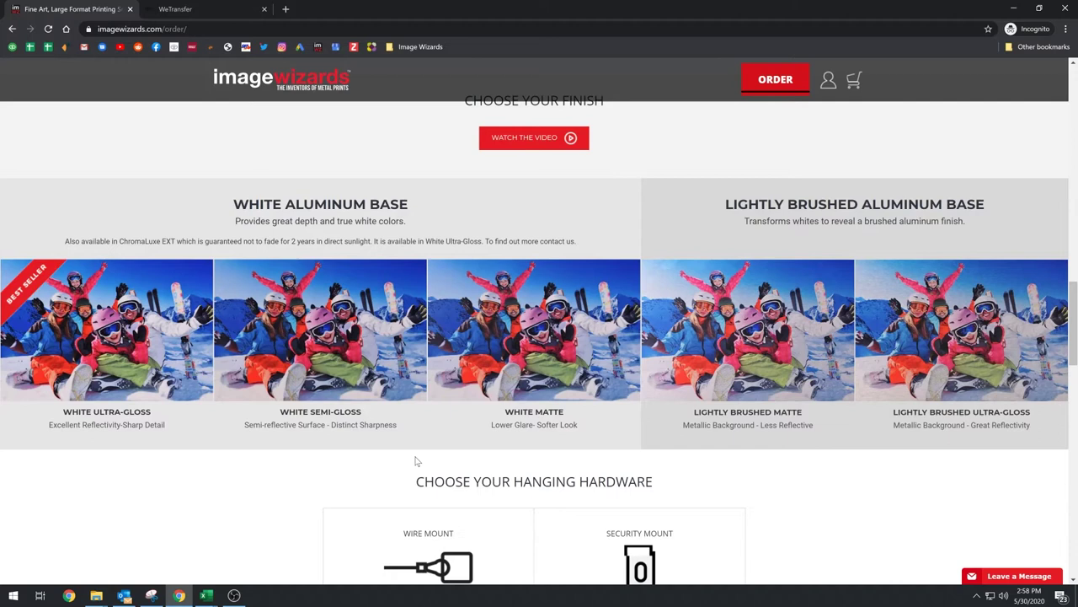
{"action": "left_click", "coordinate": [534, 329]}
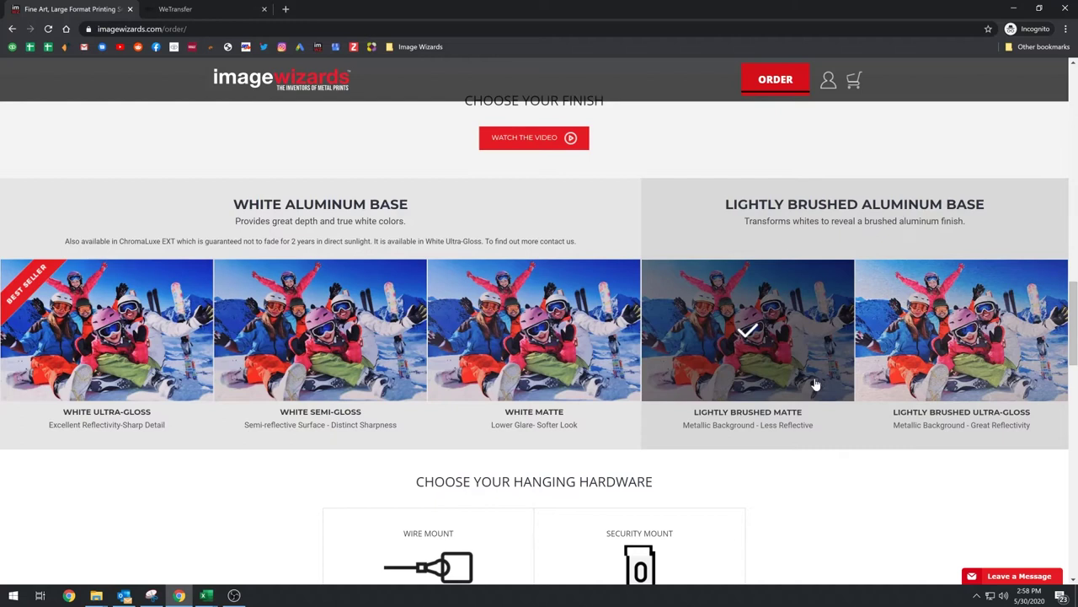
{"action": "scroll", "coordinate": [816, 384], "scroll_direction": "down", "scroll_amount": 2}
- Reselect the White Ultra-Gloss finish and choose Wire Mount hanging hardware
{"action": "left_click", "coordinate": [97, 218]}
{"action": "scroll", "coordinate": [99, 139], "scroll_direction": "down", "scroll_amount": 3}
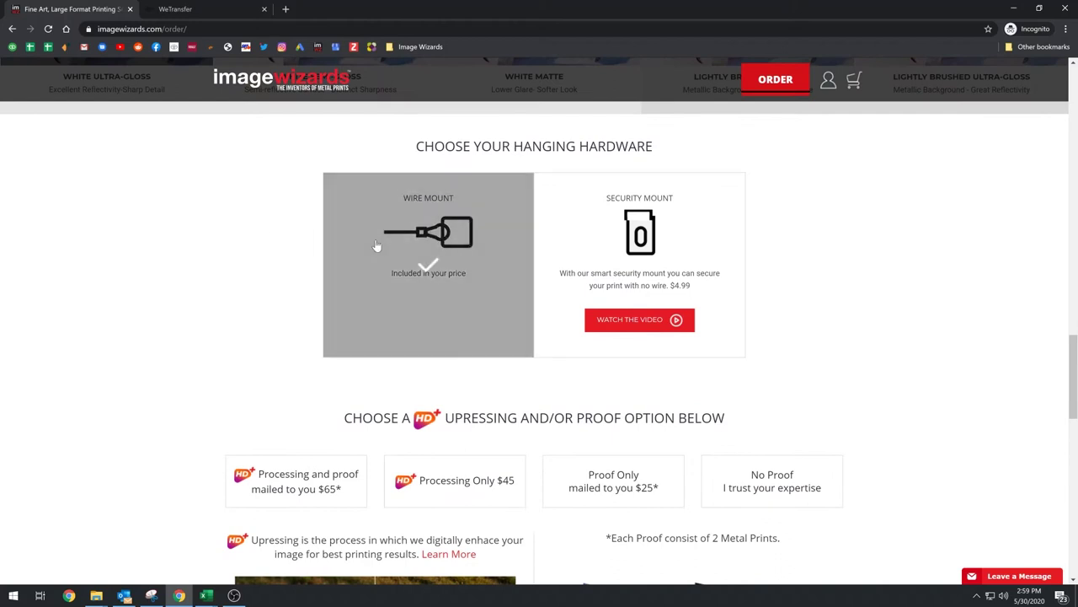
{"action": "left_click", "coordinate": [428, 240]}
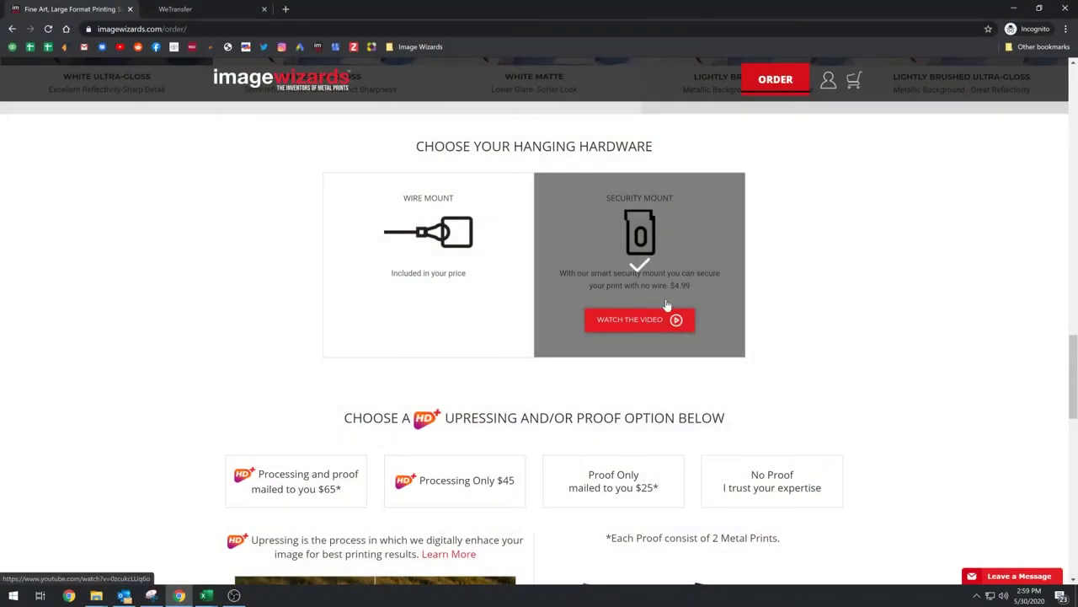
{"action": "left_click", "coordinate": [531, 253]}
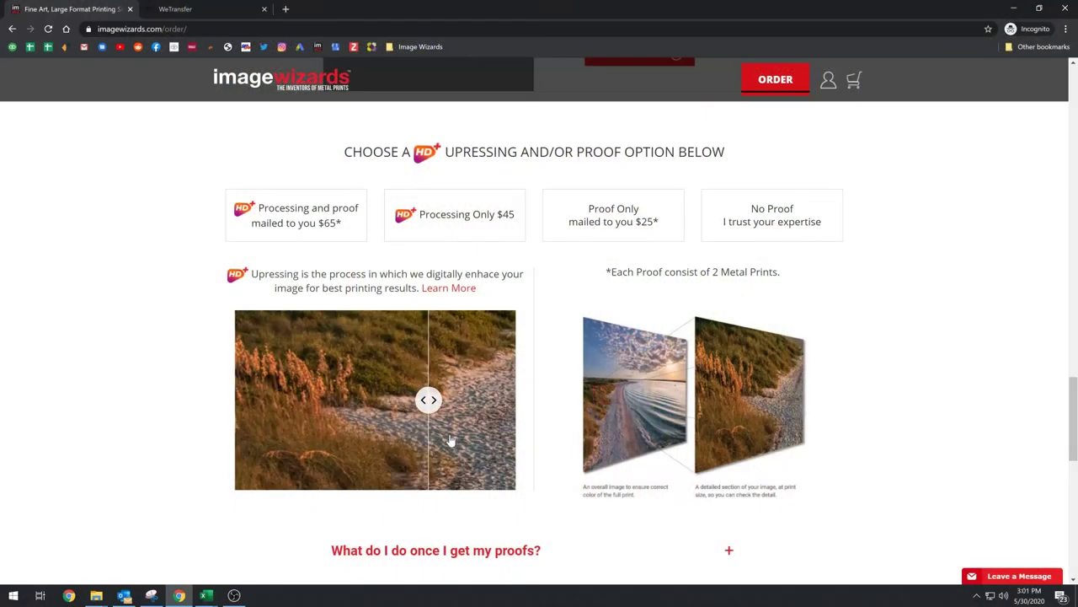
- Compare the upressing sample before and after, then try processing with a mailed proof
{"action": "left_click_drag", "start_coordinate": [428, 405], "coordinate": [291, 402]}
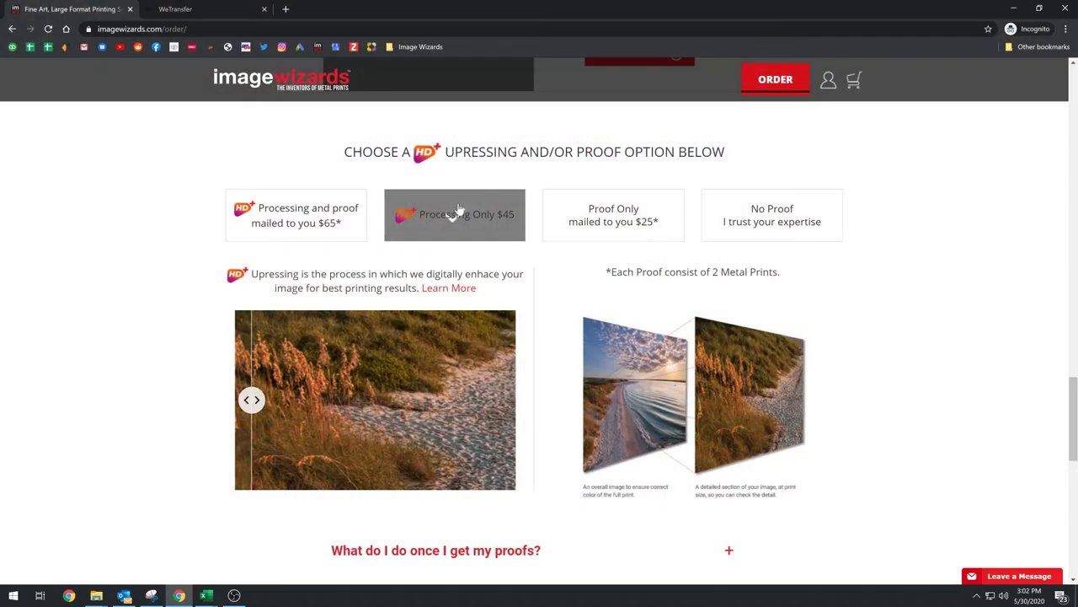
{"action": "left_click", "coordinate": [299, 212]}
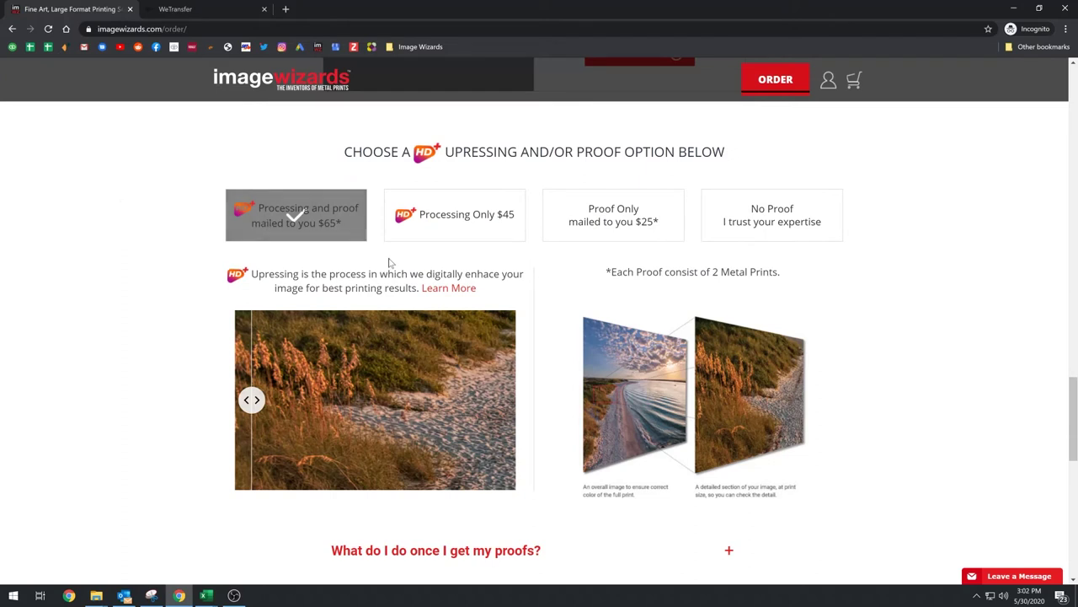
{"action": "scroll", "coordinate": [506, 265], "scroll_direction": "down", "scroll_amount": 2}
{"action": "scroll", "coordinate": [674, 270], "scroll_direction": "up", "scroll_amount": 3}
{"action": "scroll", "coordinate": [834, 288], "scroll_direction": "down", "scroll_amount": 1}
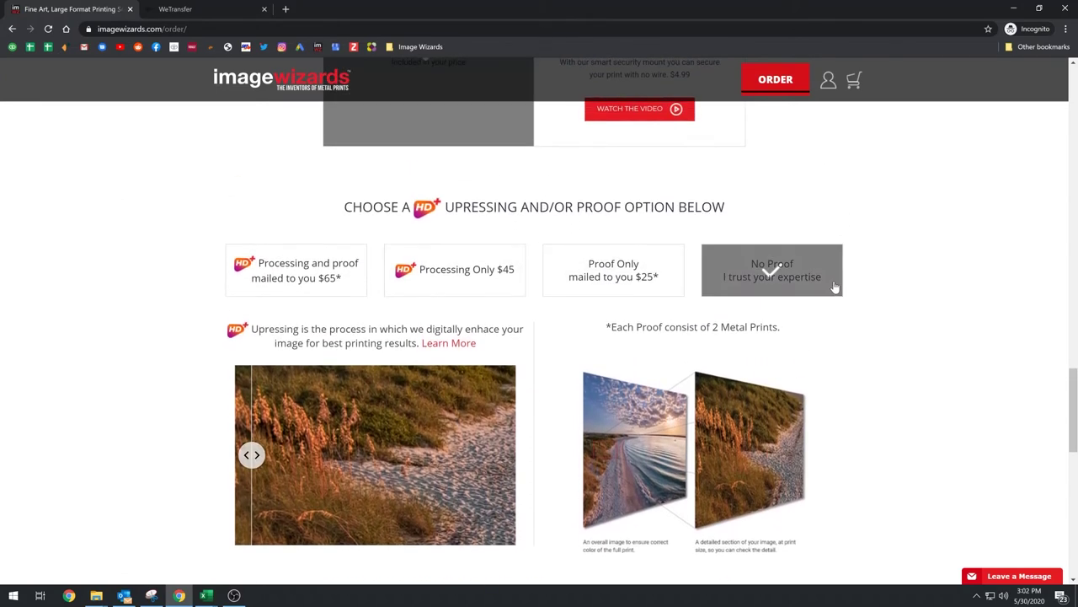
{"action": "scroll", "coordinate": [834, 288], "scroll_direction": "down", "scroll_amount": 5}
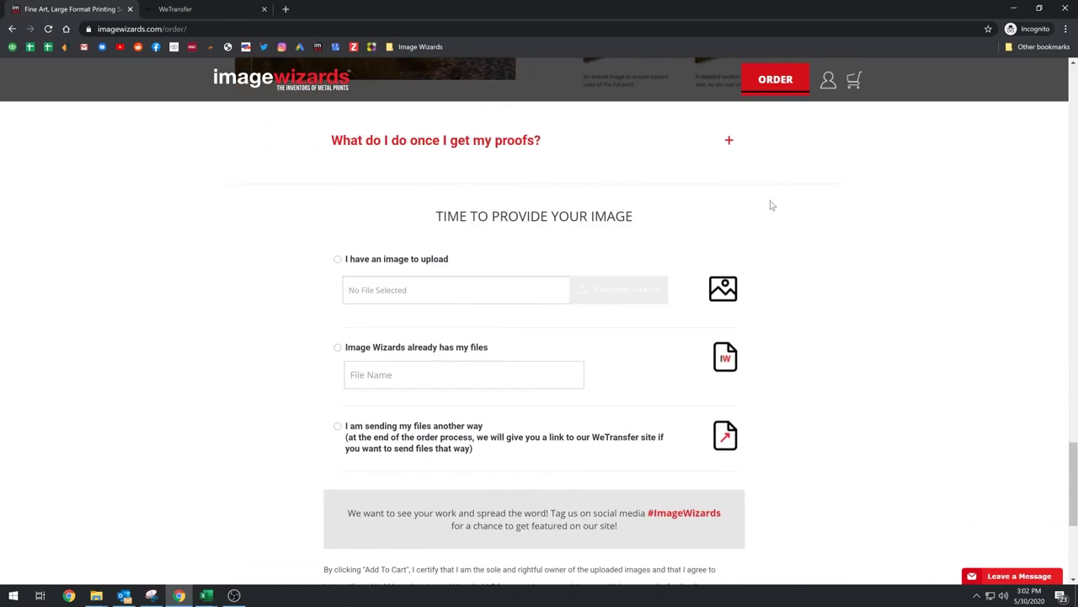
- Try the upload and already-have-files options, then choose sending the files another way
{"action": "scroll", "coordinate": [772, 204], "scroll_direction": "down", "scroll_amount": 1}
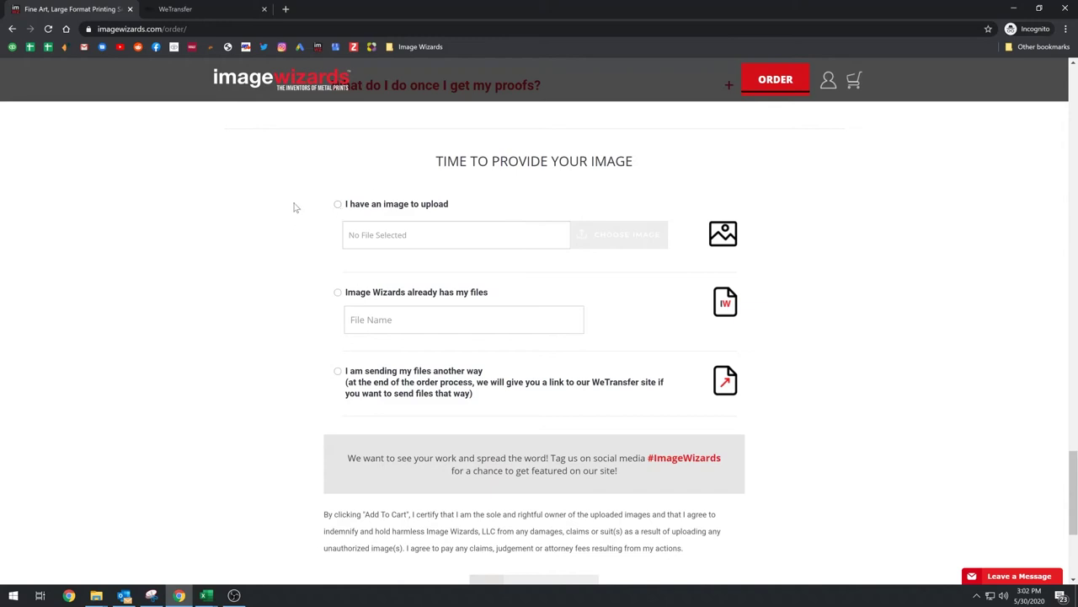
{"action": "left_click", "coordinate": [339, 207]}
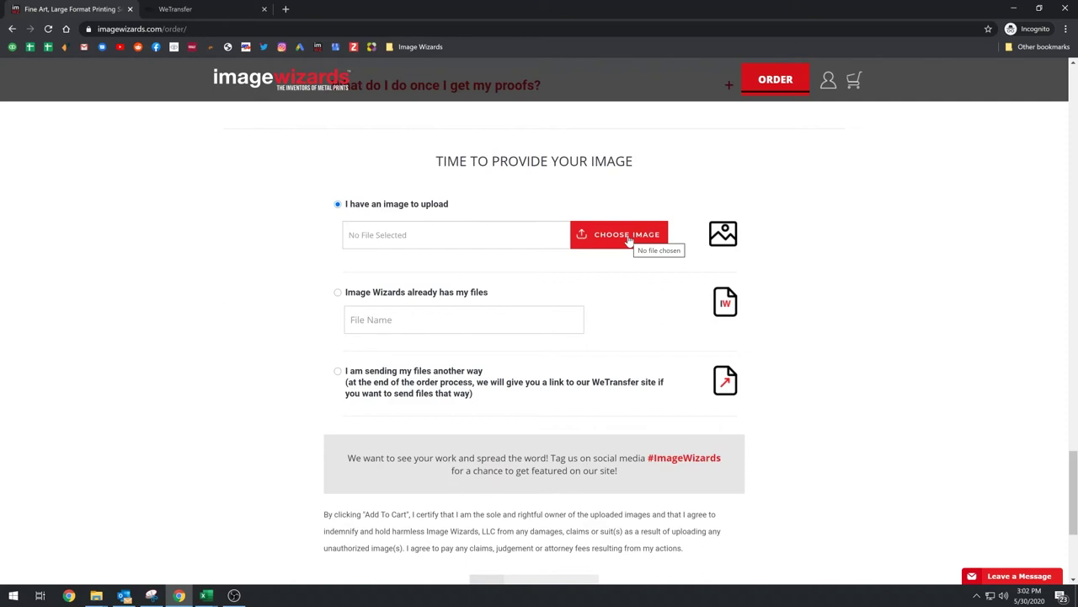
{"action": "left_click", "coordinate": [337, 293]}
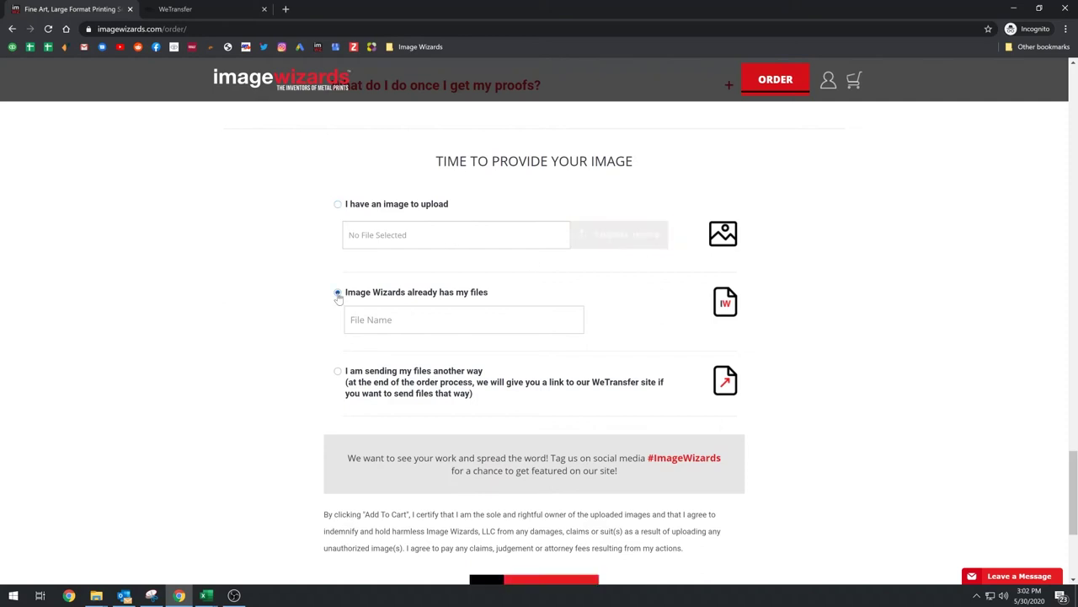
{"action": "left_click", "coordinate": [375, 320]}
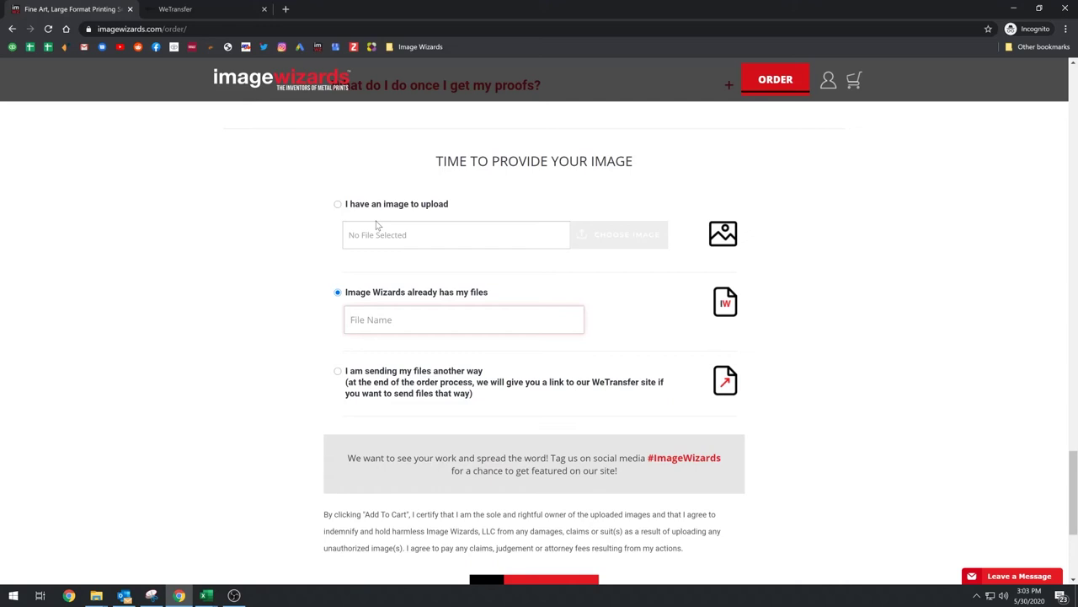
{"action": "left_click", "coordinate": [337, 375]}
{"action": "scroll", "coordinate": [339, 320], "scroll_direction": "down", "scroll_amount": 3}
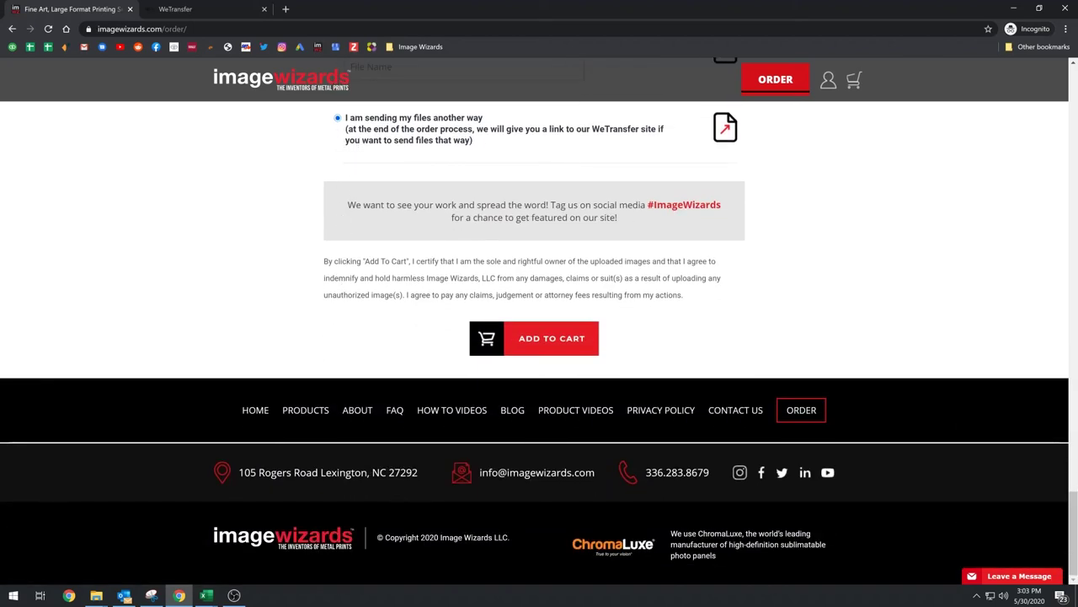
{"action": "left_click", "coordinate": [542, 340]}
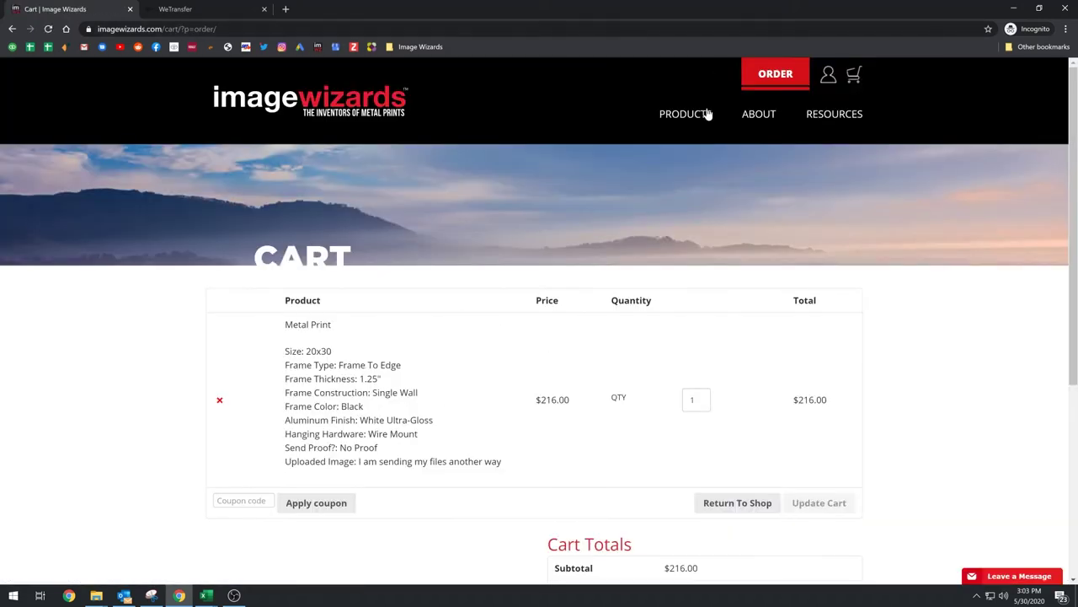
{"action": "scroll", "coordinate": [775, 210], "scroll_direction": "down", "scroll_amount": 2}
{"action": "scroll", "coordinate": [618, 221], "scroll_direction": "up", "scroll_amount": 1}
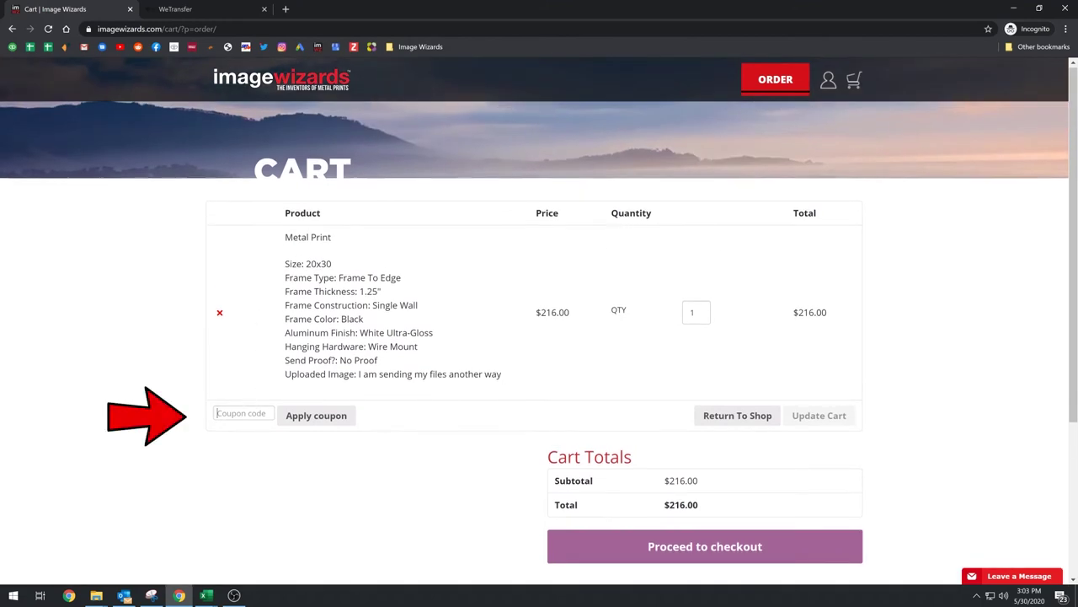
{"action": "left_click", "coordinate": [221, 413]}
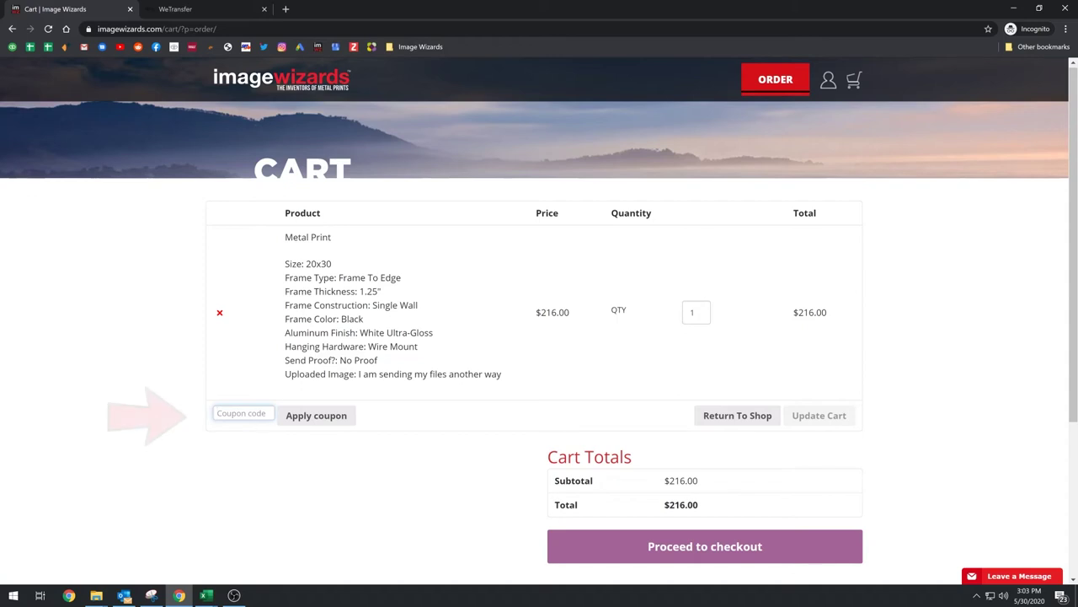
{"action": "scroll", "coordinate": [893, 354], "scroll_direction": "down", "scroll_amount": 1}
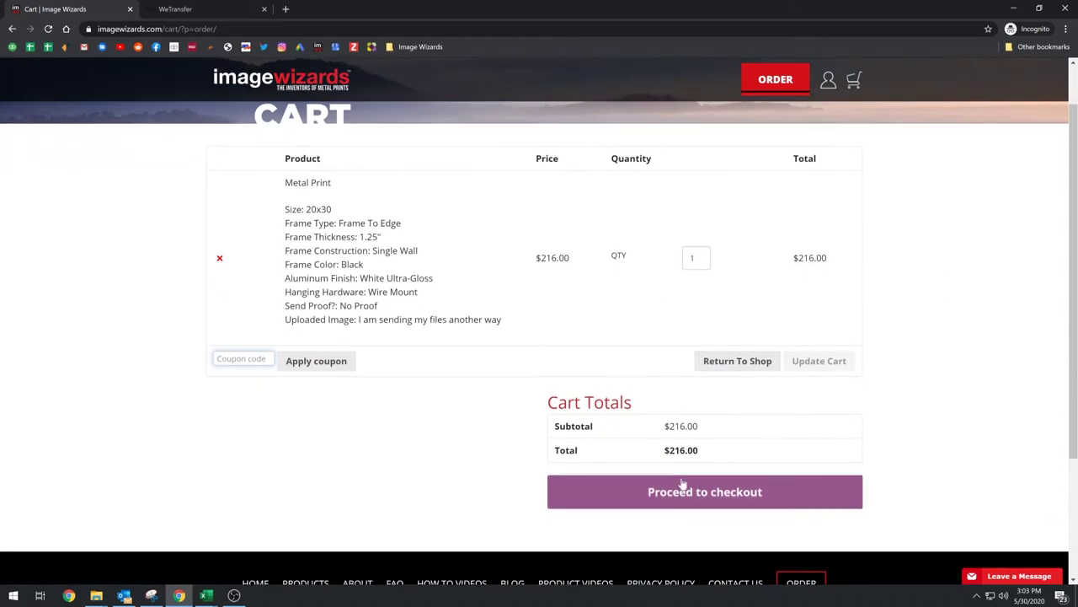
{"action": "left_click", "coordinate": [687, 488]}
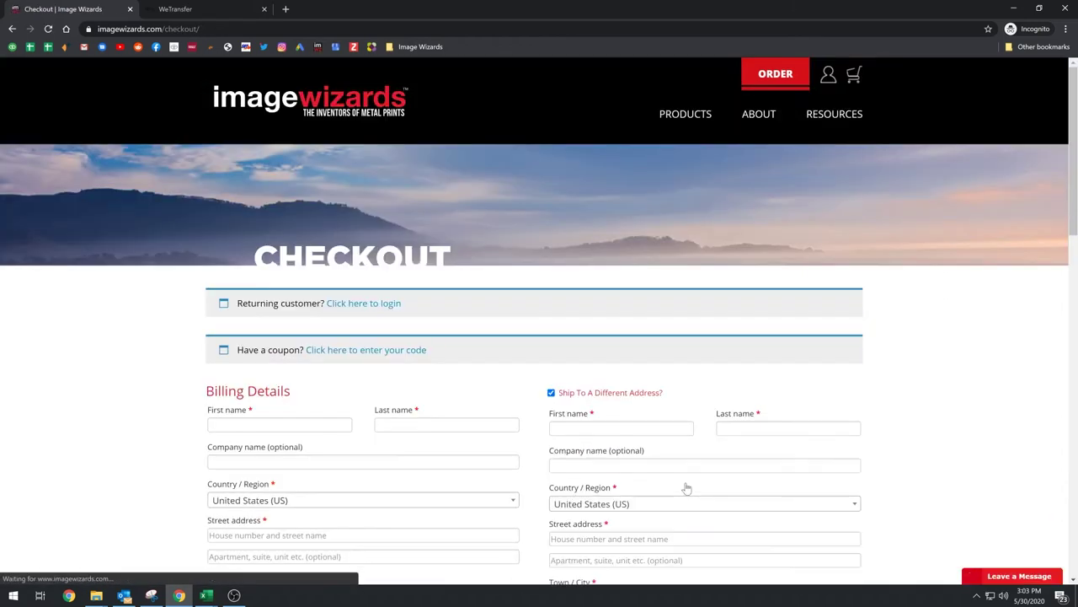
- Start an order note at checkout and review the $231.12 order and payment fields
{"action": "scroll", "coordinate": [654, 277], "scroll_direction": "down", "scroll_amount": 2}
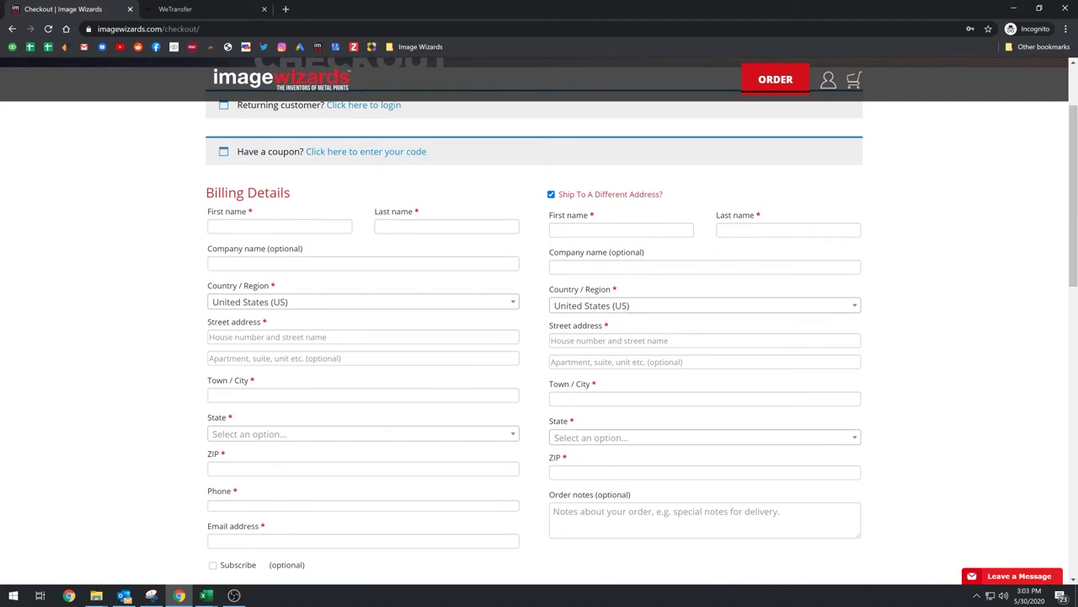
{"action": "scroll", "coordinate": [685, 261], "scroll_direction": "down", "scroll_amount": 1}
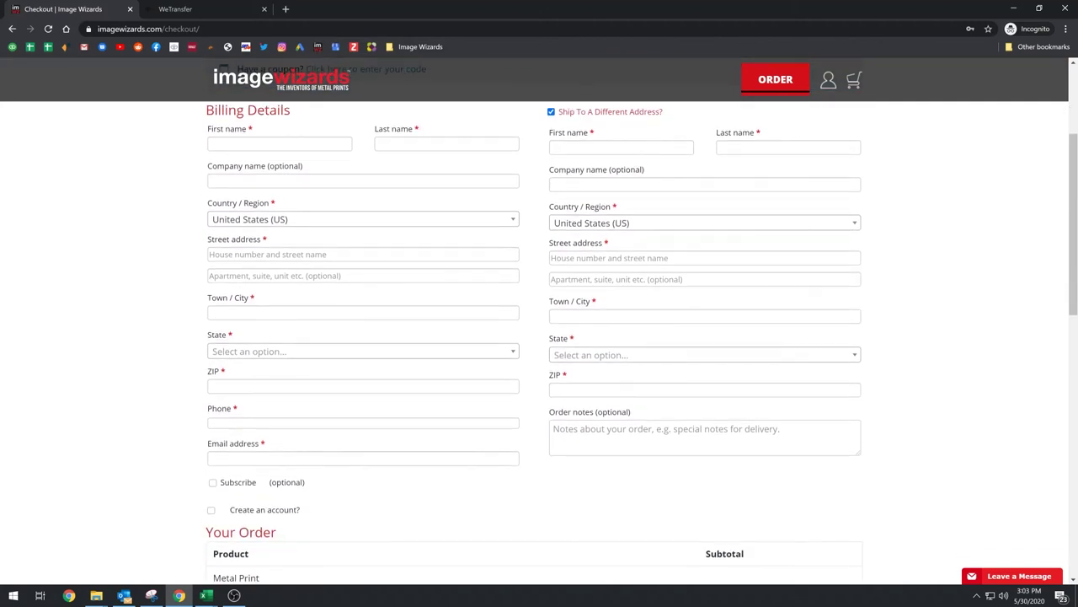
{"action": "left_click", "coordinate": [552, 411]}
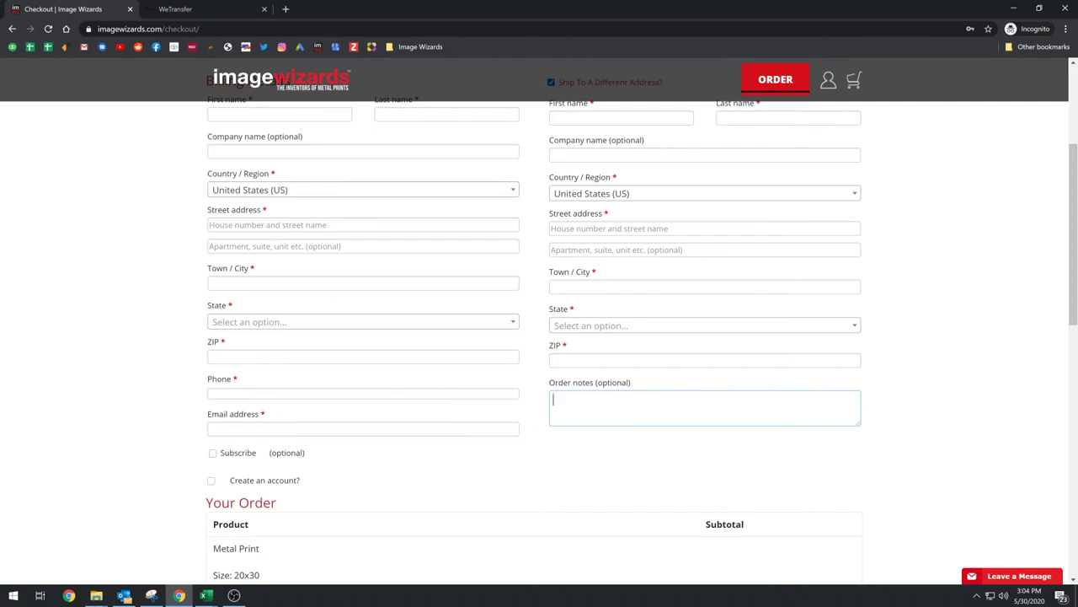
{"action": "scroll", "coordinate": [647, 330], "scroll_direction": "down", "scroll_amount": 3}
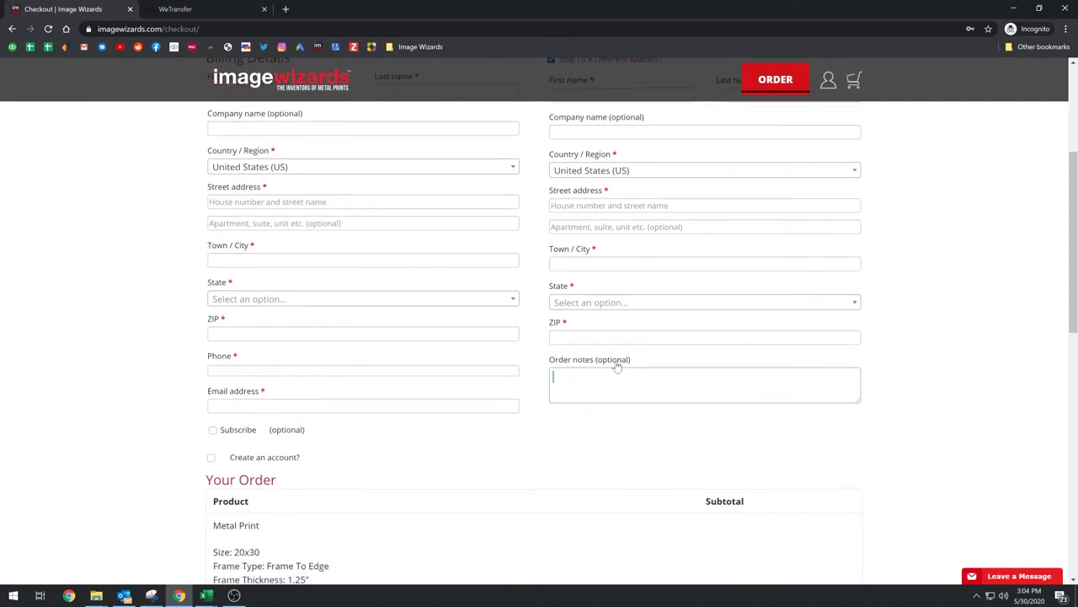
{"action": "scroll", "coordinate": [544, 369], "scroll_direction": "down", "scroll_amount": 2}
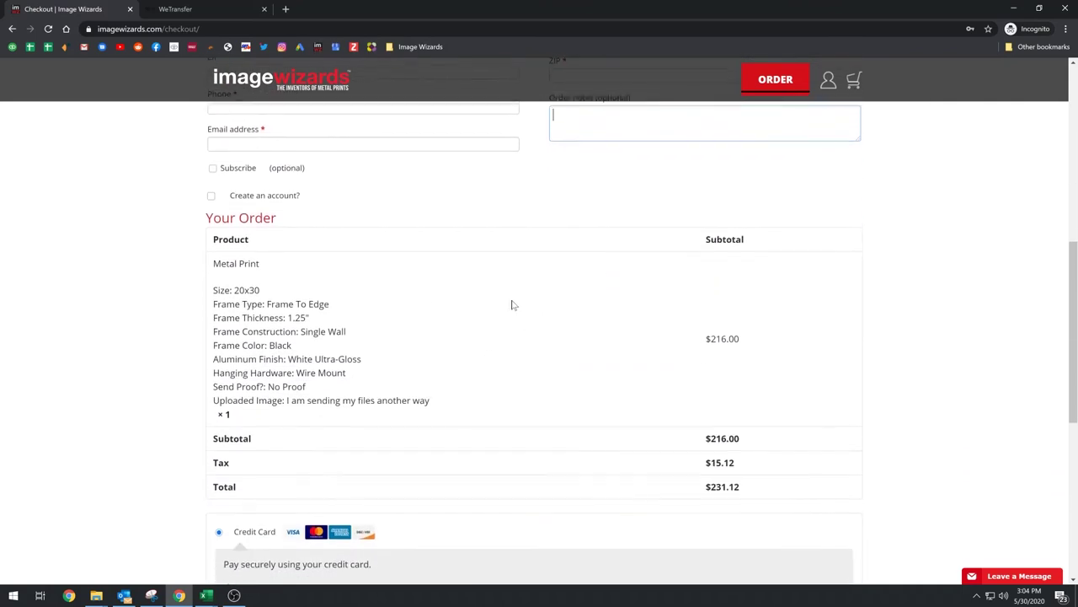
{"action": "scroll", "coordinate": [526, 211], "scroll_direction": "down", "scroll_amount": 3}
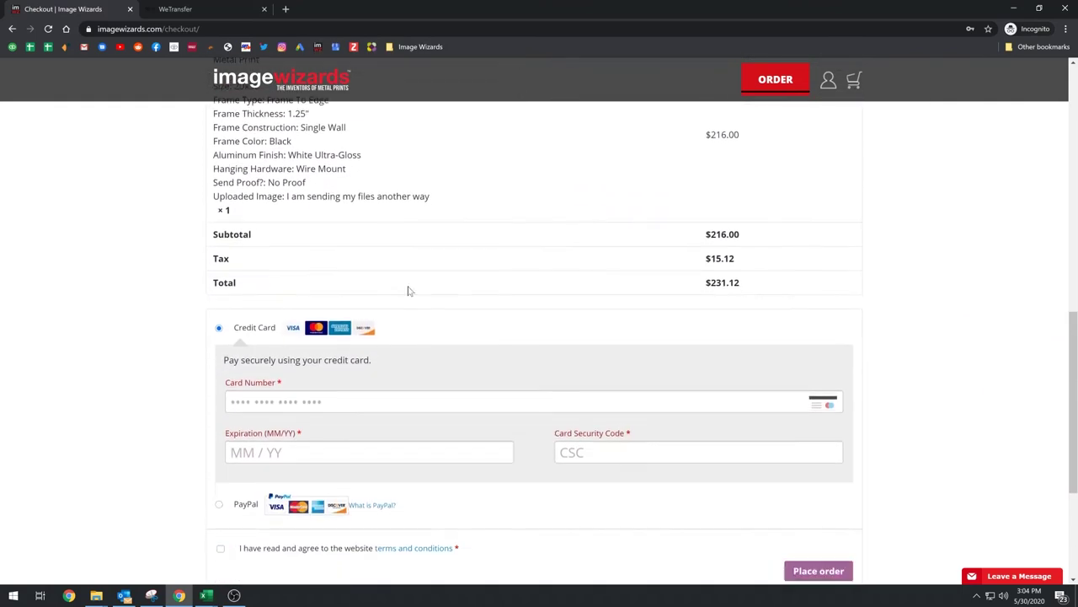
{"action": "scroll", "coordinate": [189, 324], "scroll_direction": "down", "scroll_amount": 1}
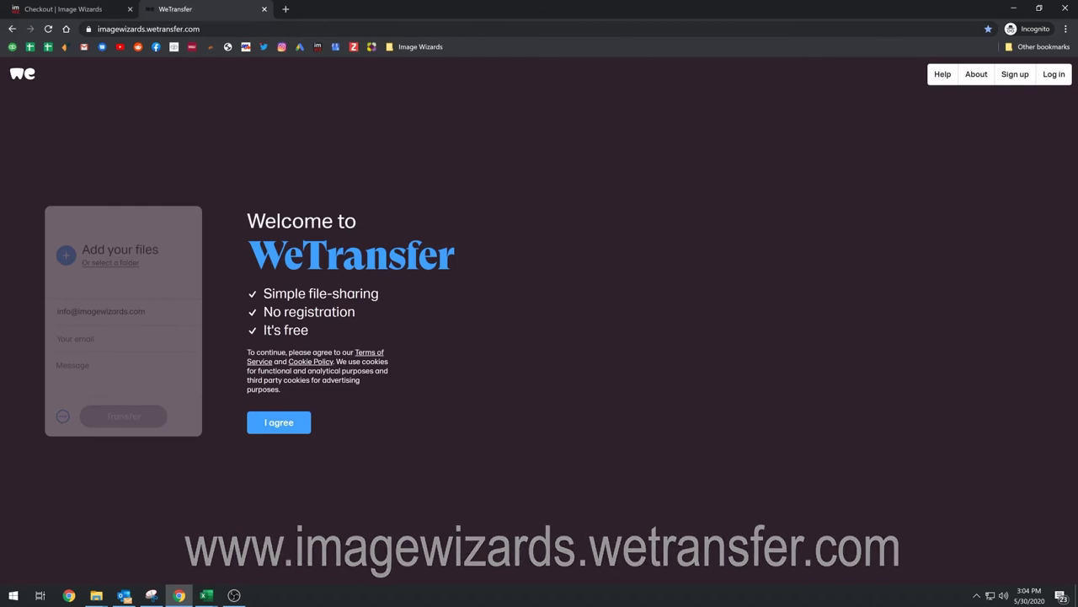
- Accept WeTransfer's terms and add 20200530_104543.jpg to the transfer
{"action": "left_click", "coordinate": [147, 29]}
{"action": "left_click", "coordinate": [169, 29]}
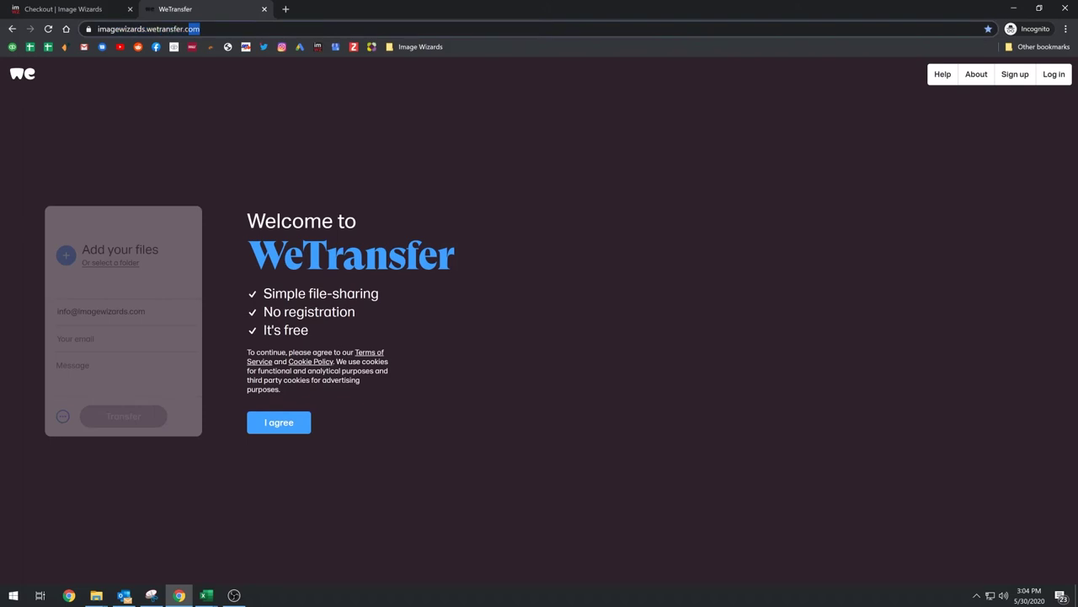
{"action": "left_click", "coordinate": [280, 423]}
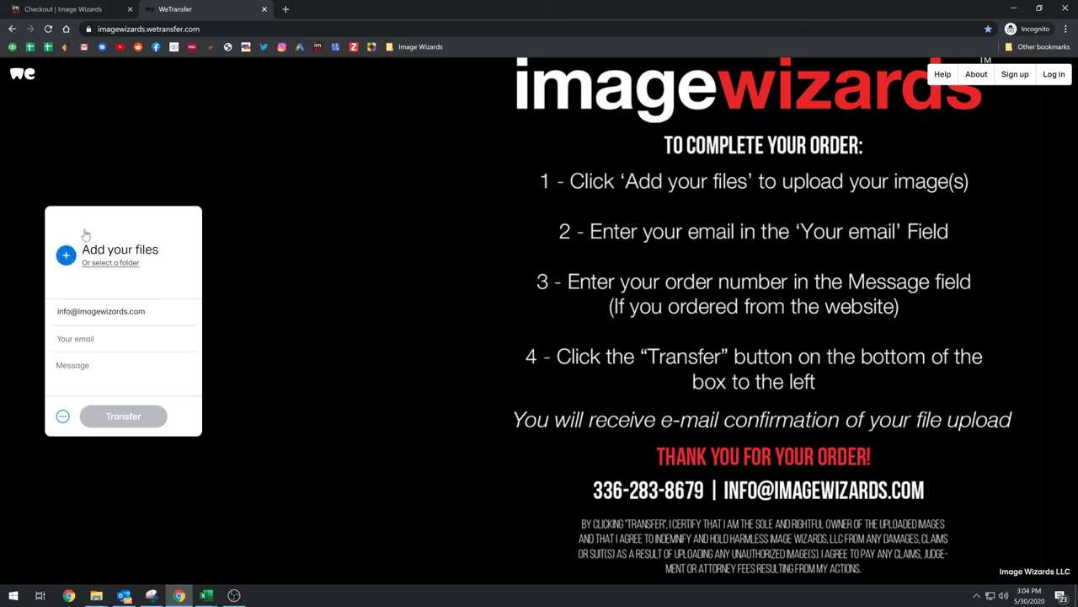
{"action": "left_click", "coordinate": [67, 261]}
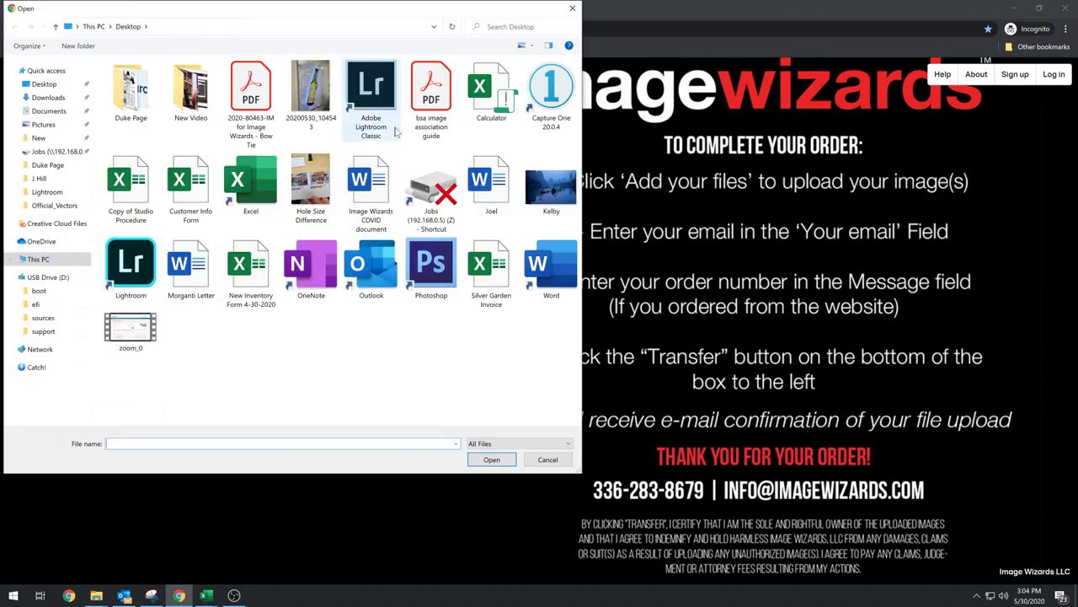
{"action": "double_click", "coordinate": [310, 91]}
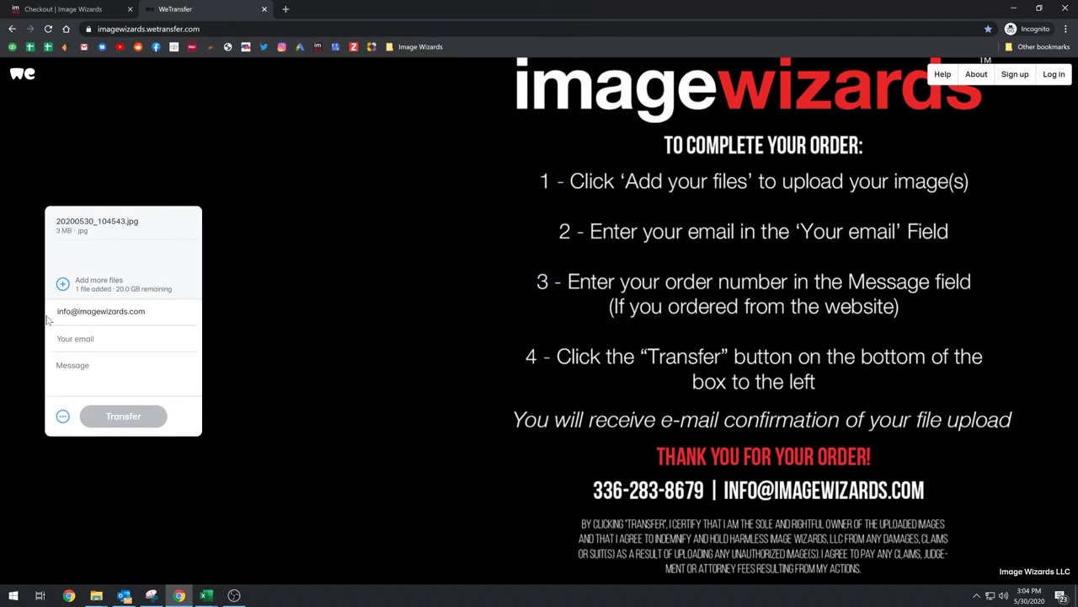
- Enter the sender's e-mail and the order number as the message, then send the transfer
{"action": "left_click", "coordinate": [56, 343]}
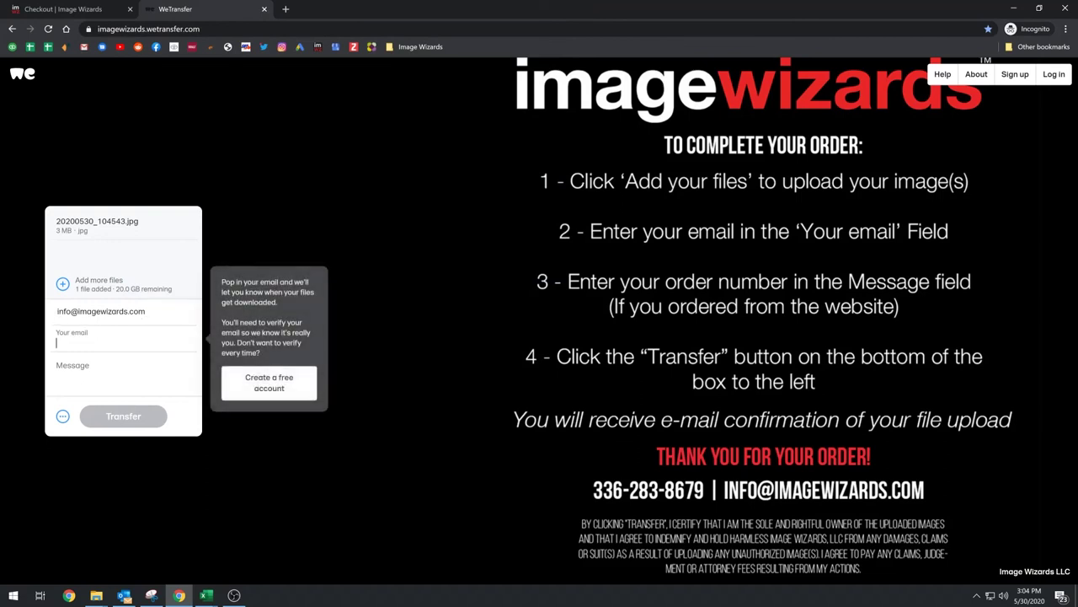
{"action": "key", "text": "Tab"}
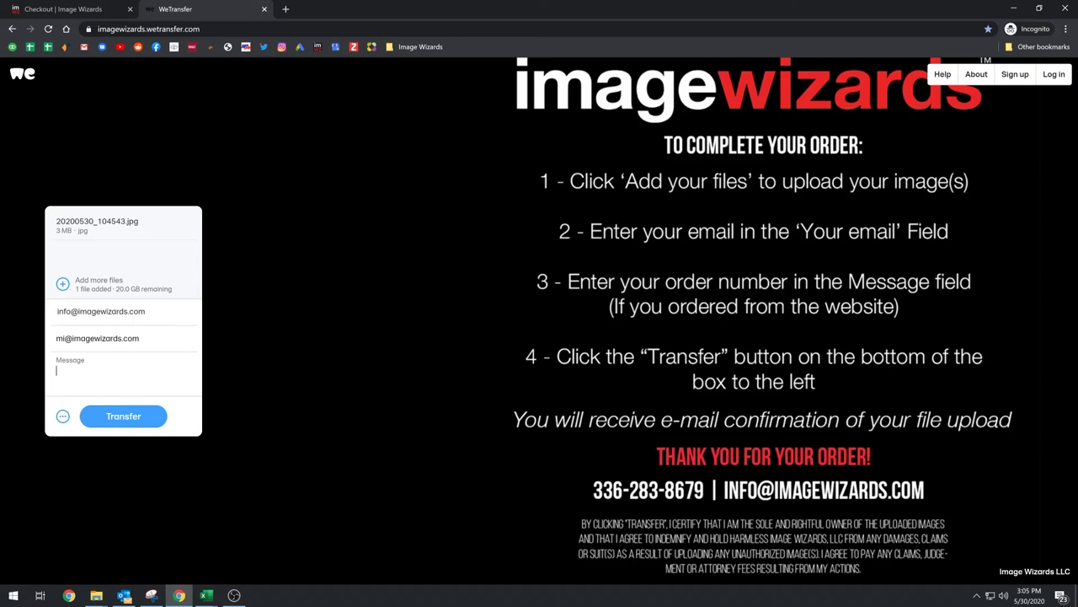
{"action": "left_click", "coordinate": [121, 424]}
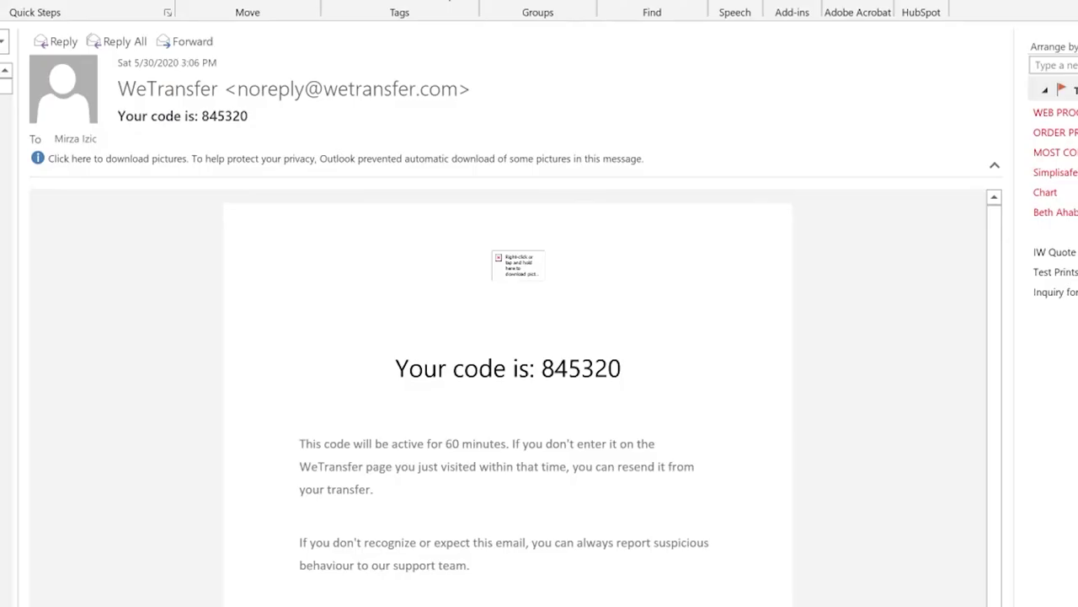
- Select the verification code in WeTransfer's e-mail in Outlook
{"action": "left_click_drag", "start_coordinate": [626, 369], "coordinate": [554, 368]}
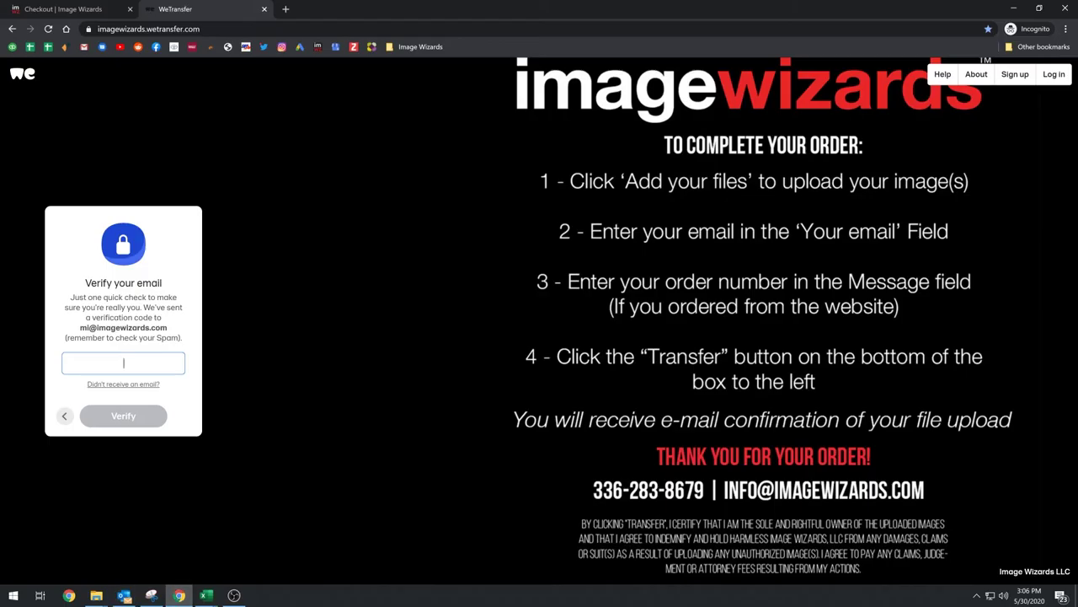
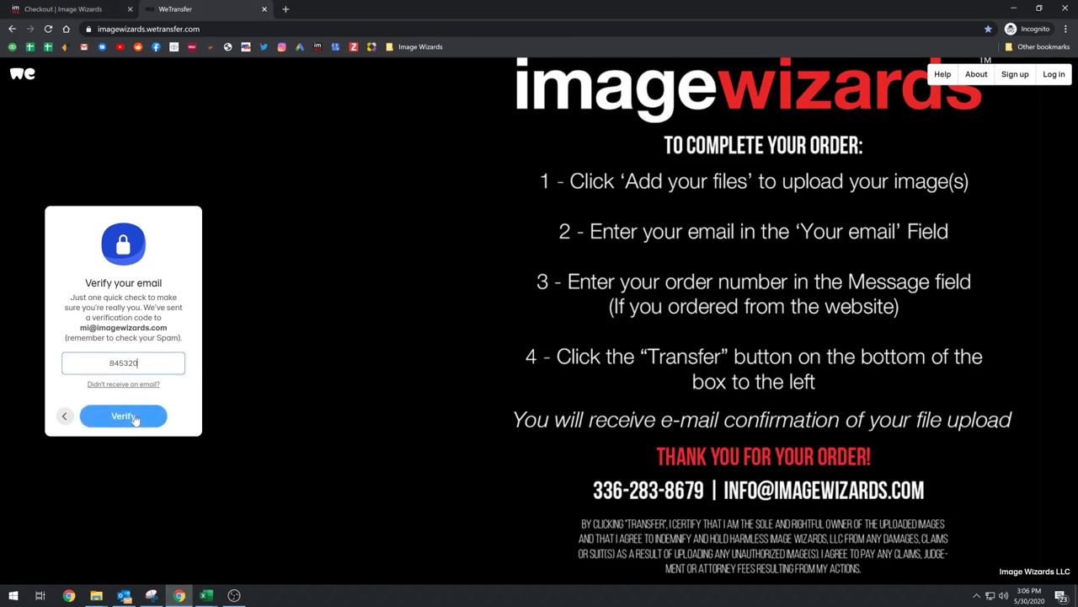
- Enter the emailed verification code in WeTransfer to start uploading the 3.3 MB image file
{"action": "left_click", "coordinate": [123, 421]}
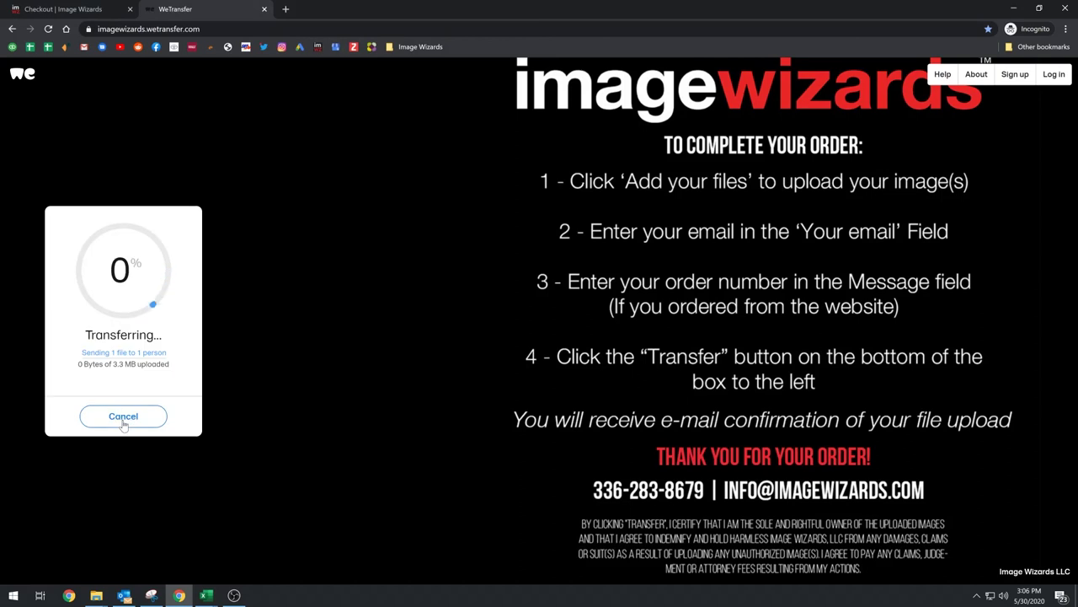